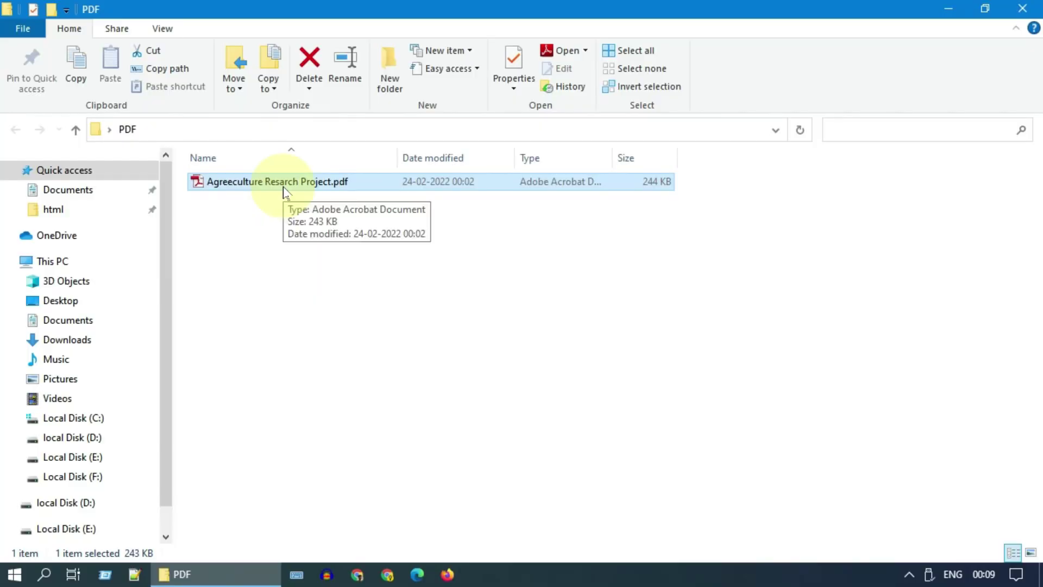
# Open the research project PDF in Adobe Reader, search for 'to', and select description text
pyautogui.doubleClick(282, 188)
pyautogui.hotkey('ctrl', 'f')
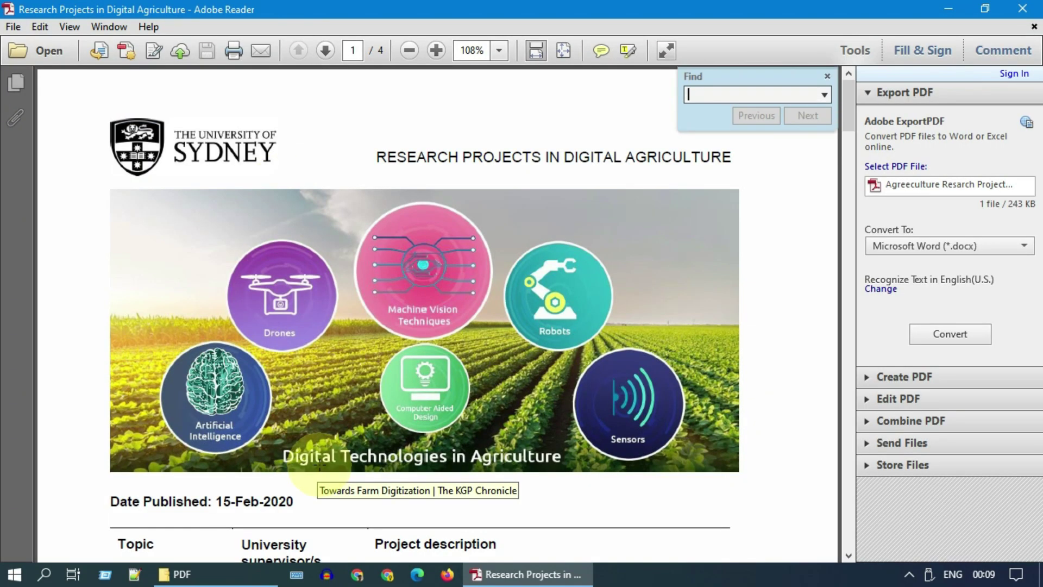
pyautogui.write('topic')
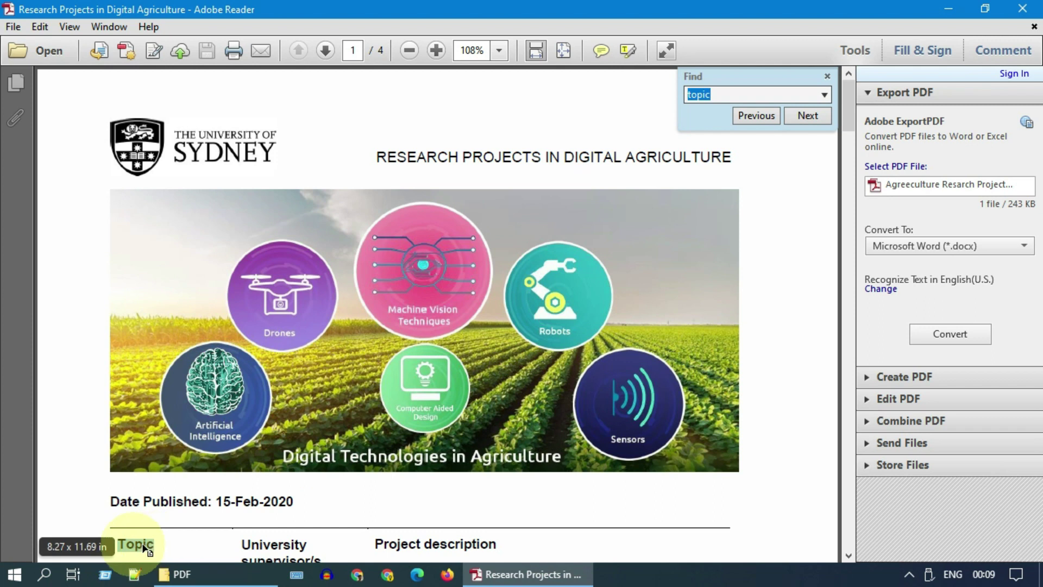
pyautogui.scroll(-3, 397, 459)
pyautogui.moveTo(376, 463); pyautogui.dragTo(593, 463)
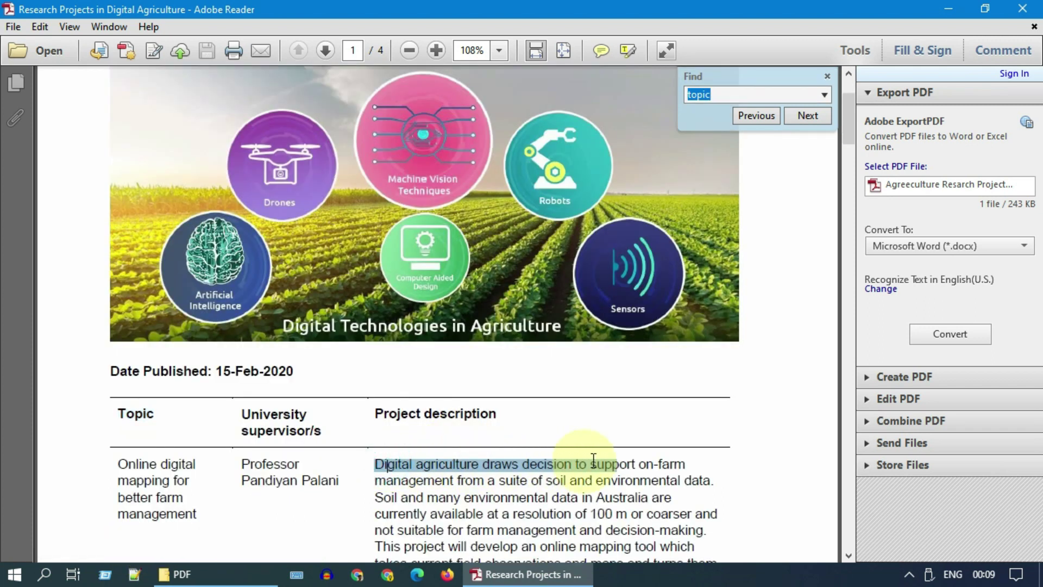
pyautogui.moveTo(429, 497); pyautogui.dragTo(704, 520)
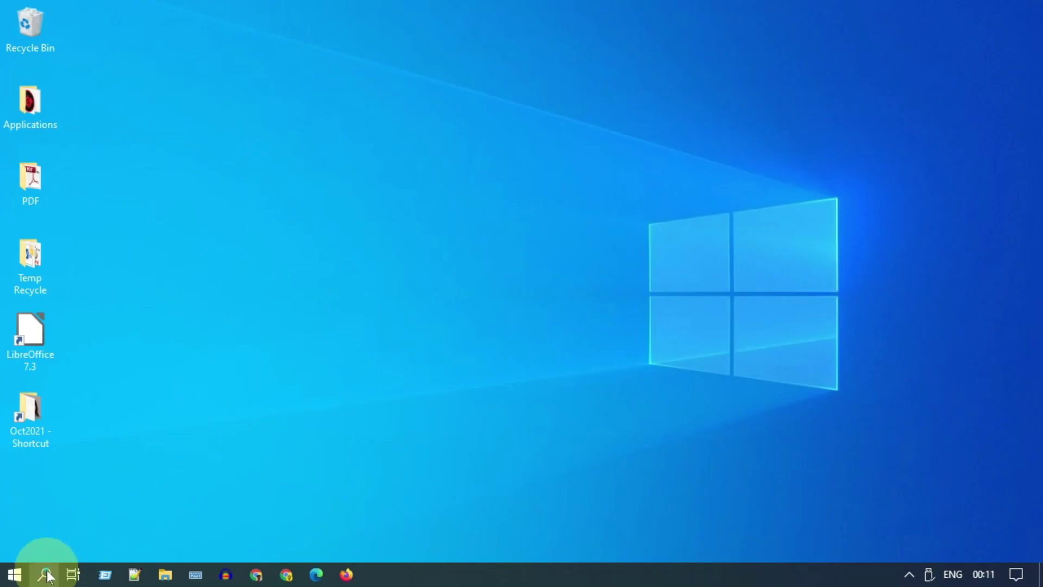
# Launch Microsoft Word from the Windows search
pyautogui.click(46, 574)
pyautogui.write('word')
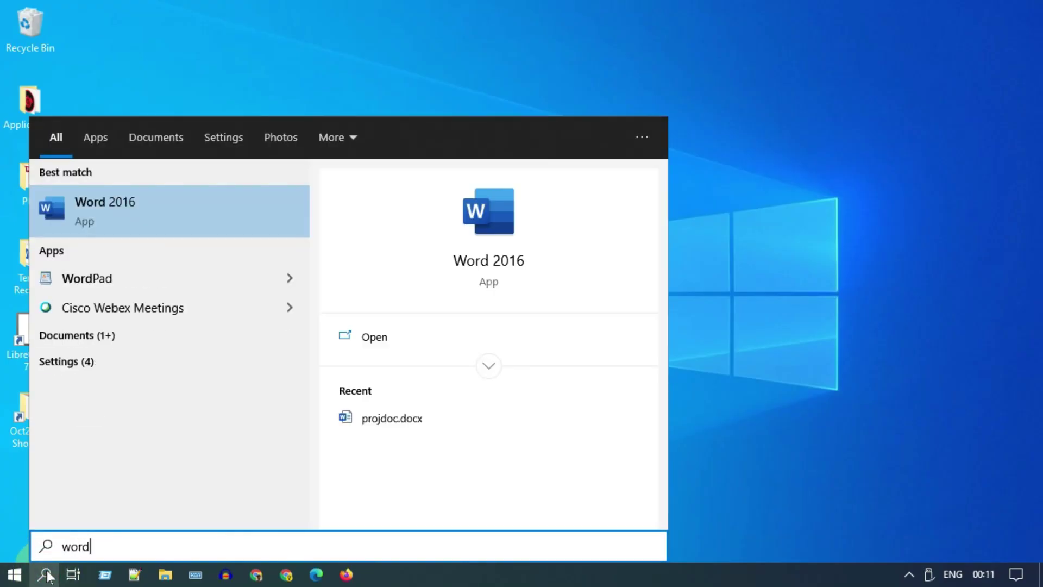
pyautogui.press('Return')
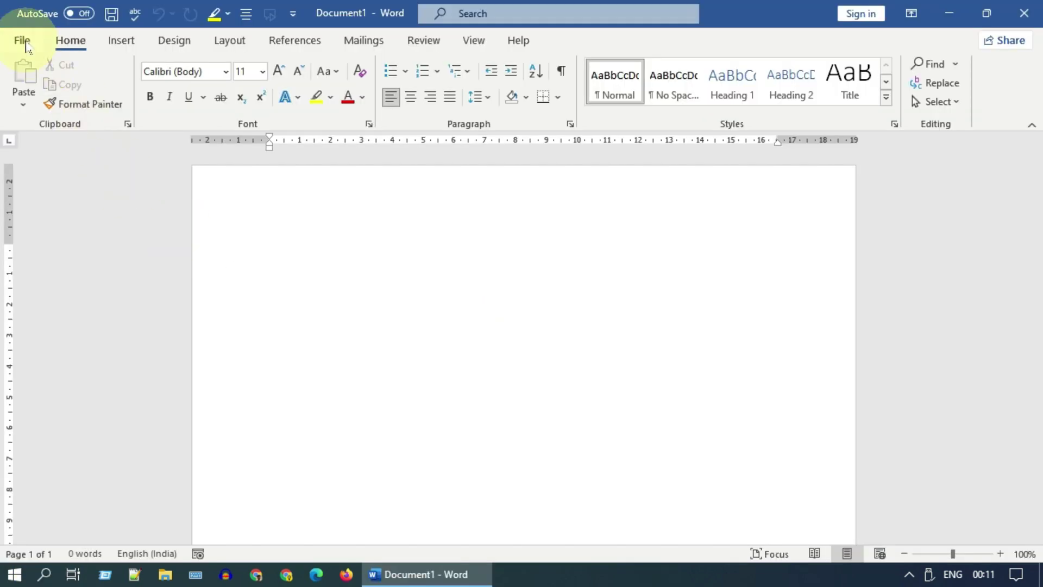
# Open the Agreeculture Resarch Project PDF from the desktop PDF folder in Word
pyautogui.click(23, 41)
pyautogui.click(65, 155)
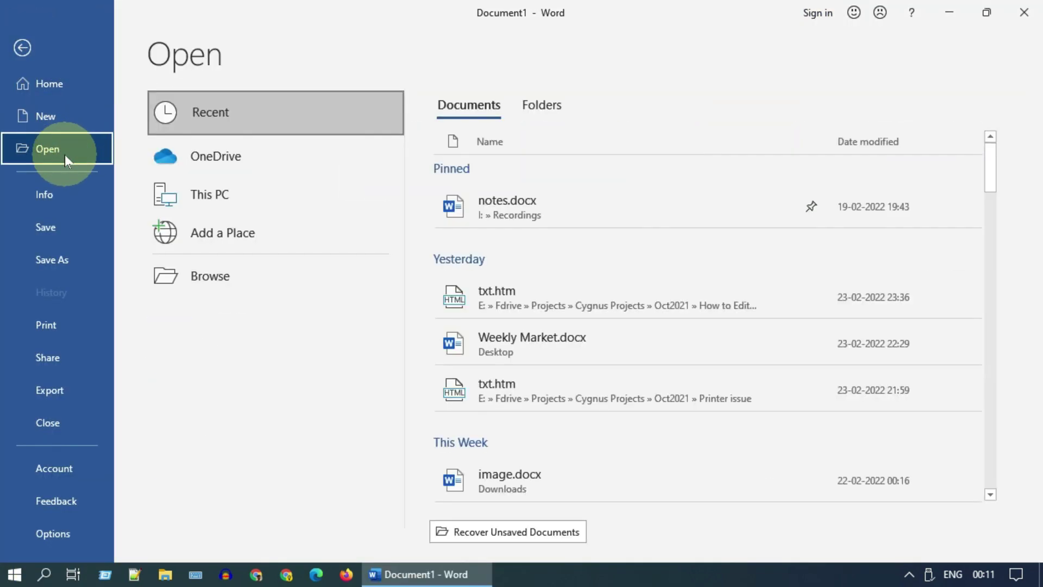
pyautogui.click(223, 193)
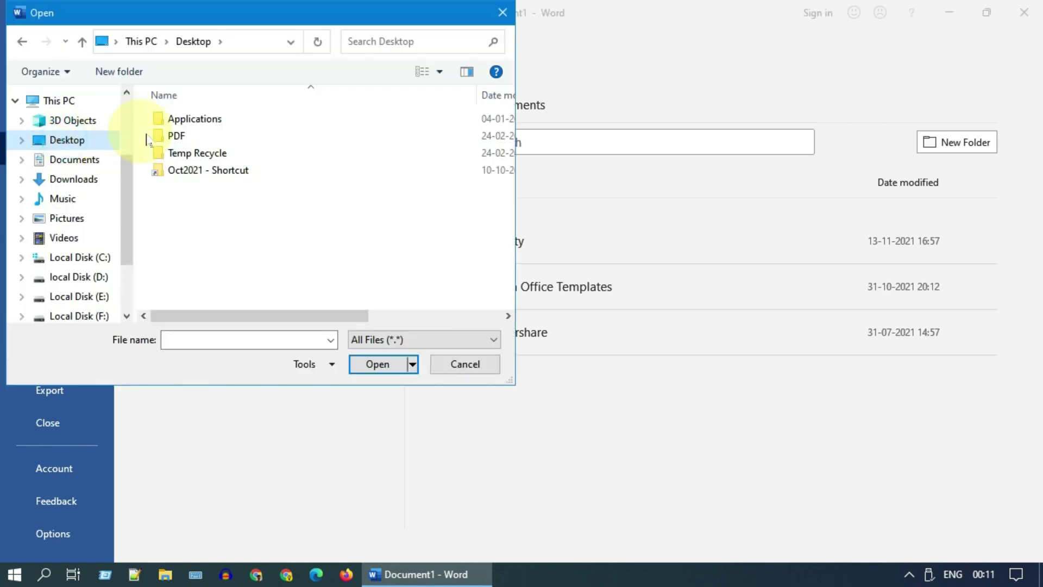
pyautogui.doubleClick(165, 137)
pyautogui.click(186, 119)
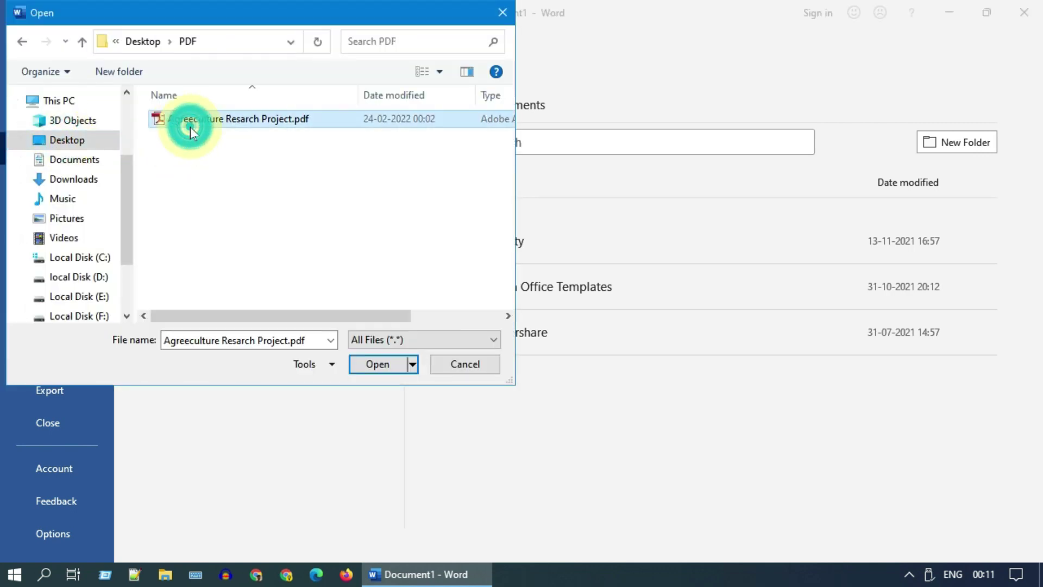
pyautogui.click(387, 367)
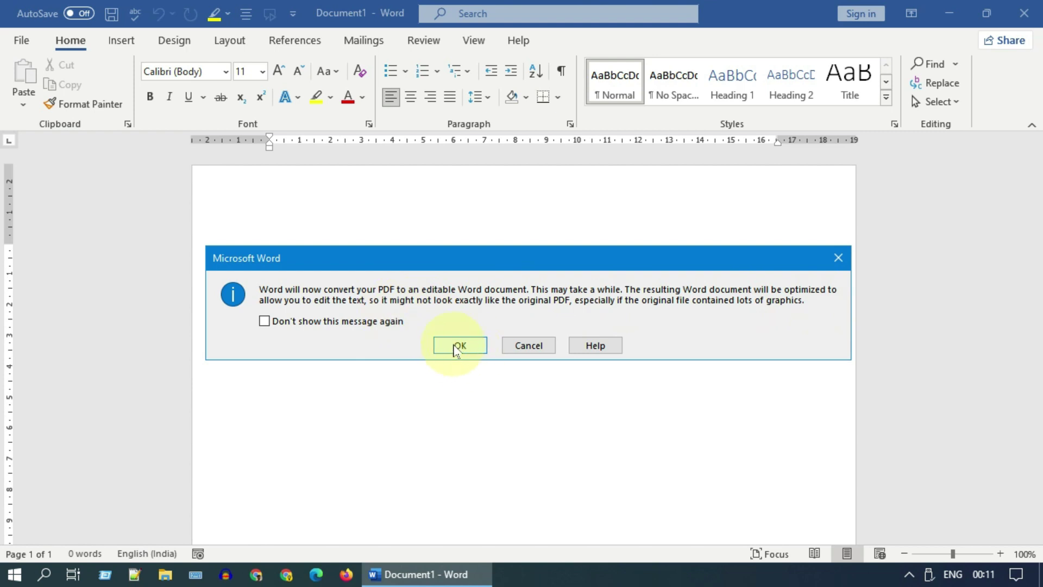
# Accept the PDF conversion and change the published date year from 2020 to 2022
pyautogui.click(457, 347)
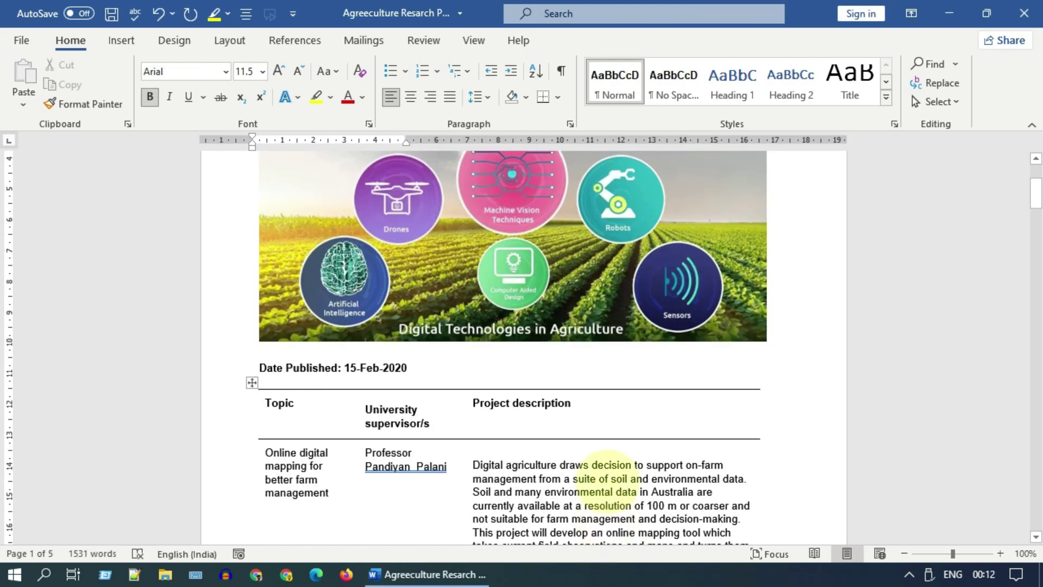
pyautogui.click(380, 369)
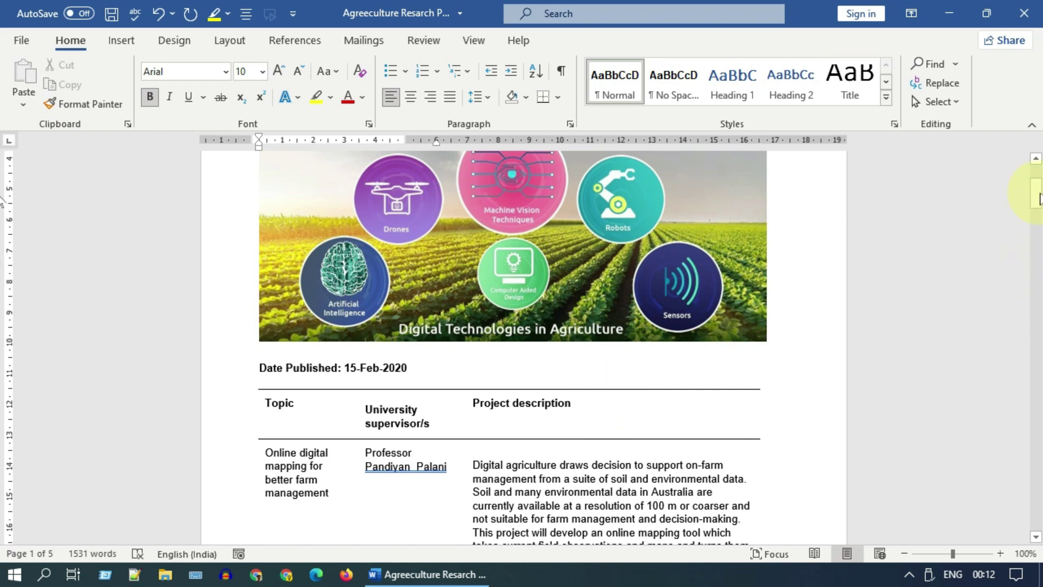
pyautogui.moveTo(1036, 194)
pyautogui.mouseDown()
pyautogui.moveTo(1037, 262)
pyautogui.moveTo(1041, 110)
pyautogui.mouseUp()
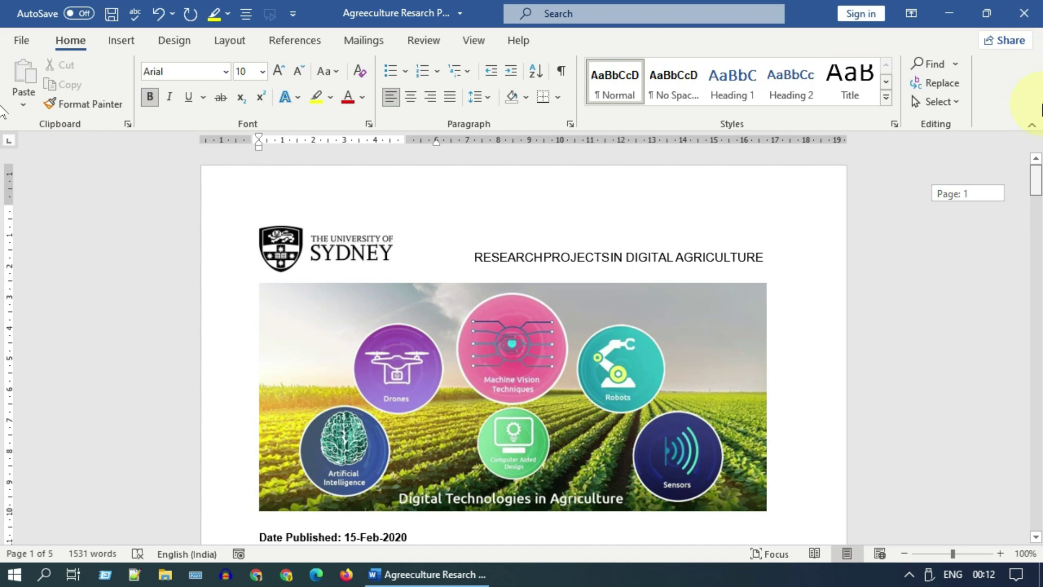
pyautogui.scroll(-4, 924, 339)
pyautogui.click(571, 334)
pyautogui.click(408, 329)
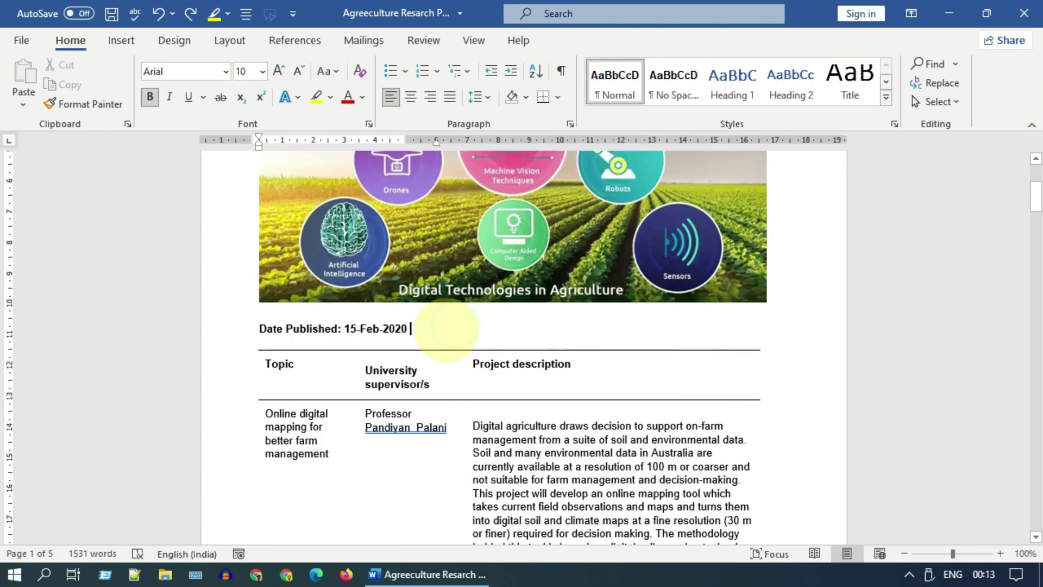
pyautogui.press('BackSpace')
pyautogui.write('2')
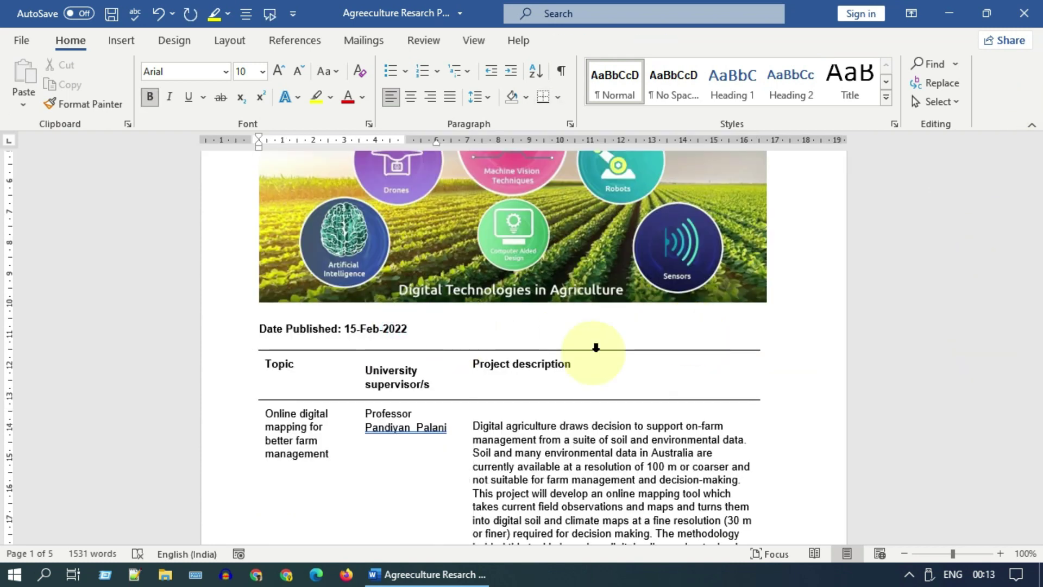
pyautogui.moveTo(365, 428); pyautogui.dragTo(448, 428)
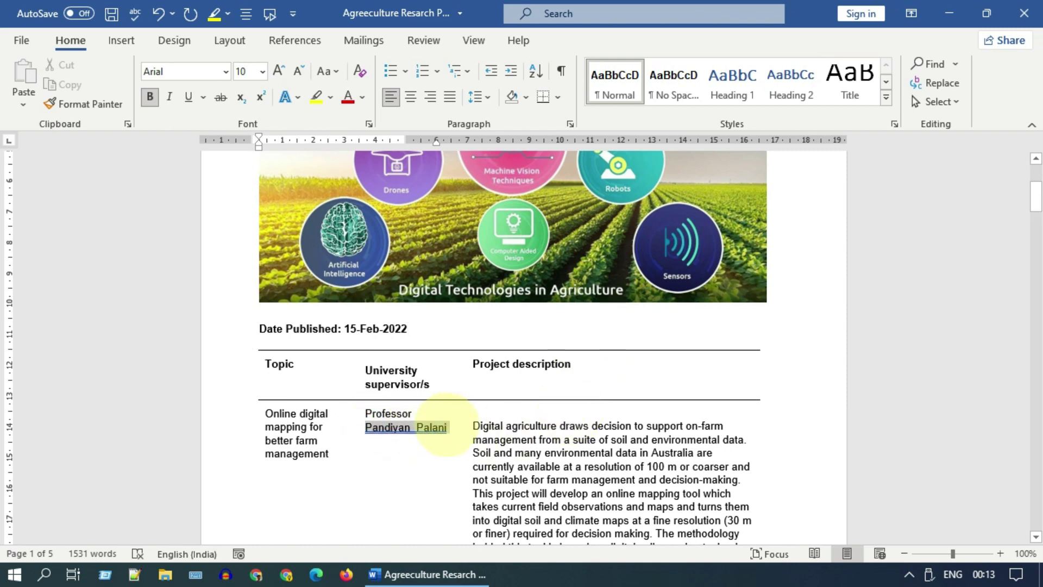
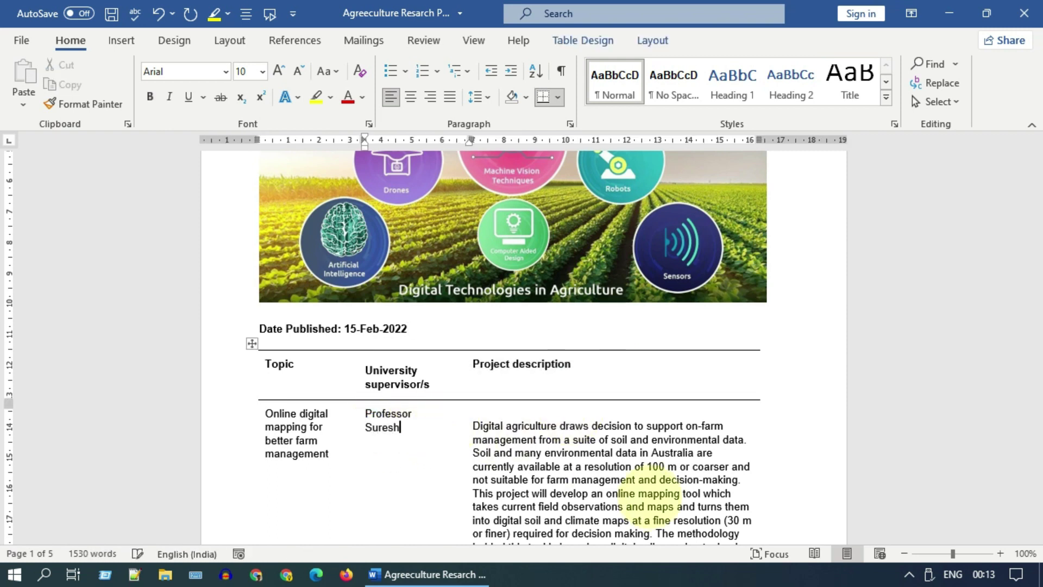
pyautogui.moveTo(1035, 212); pyautogui.dragTo(1036, 177)
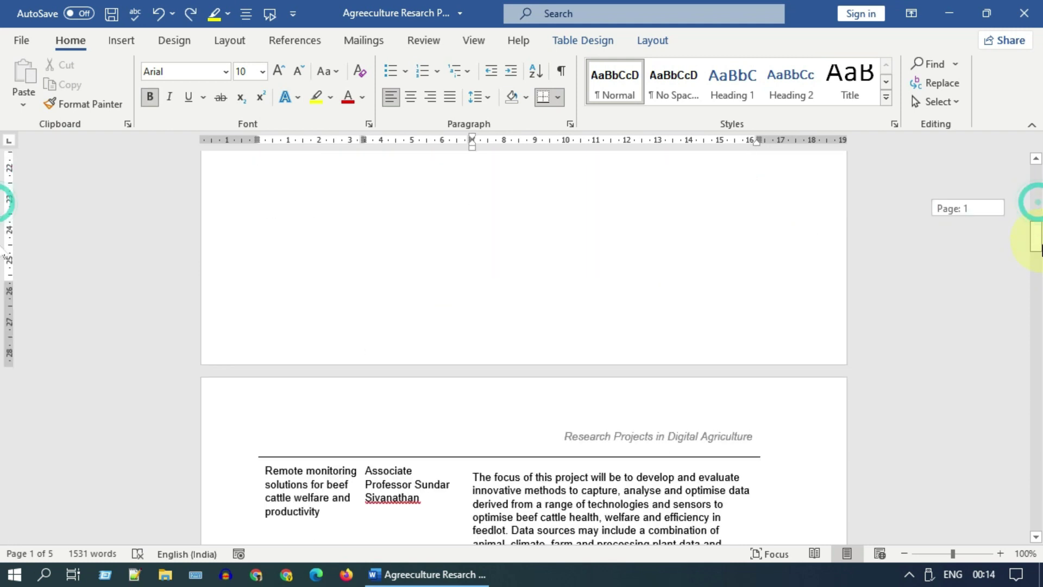
# Export the document as PDF named 'Agreeculture Resarch Project_Edited.pdf'
pyautogui.click(21, 40)
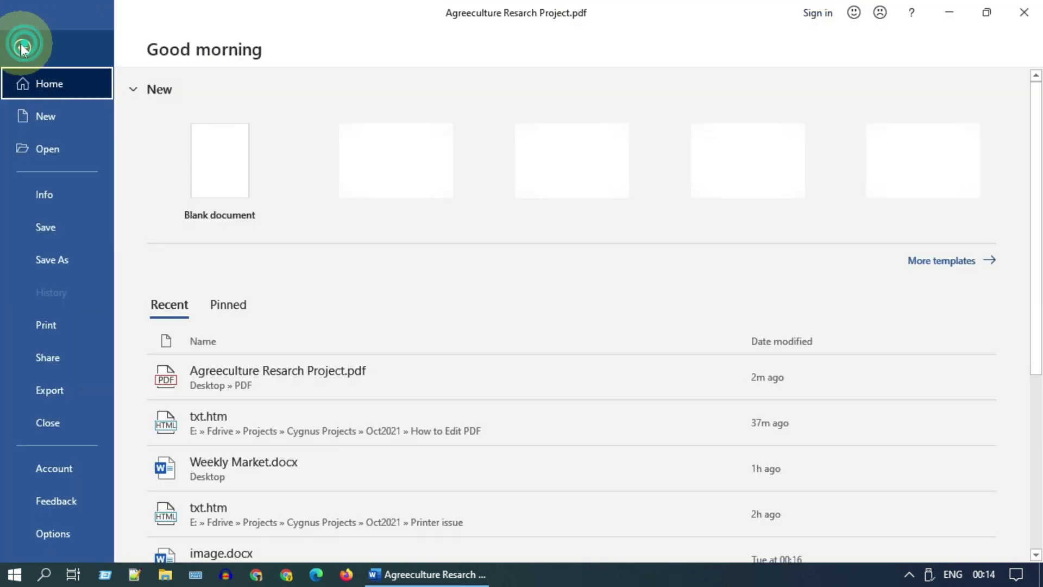
pyautogui.click(92, 400)
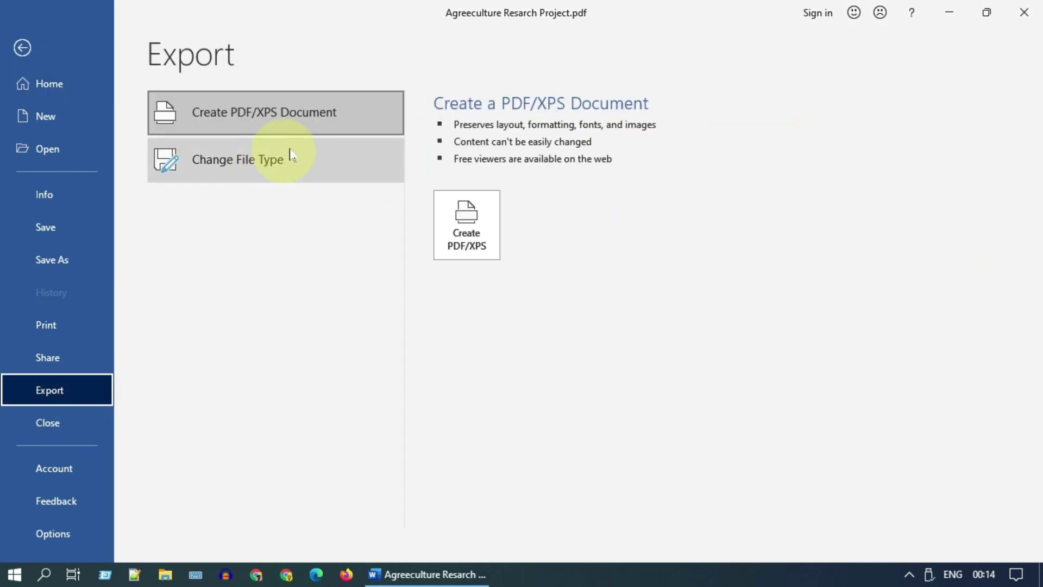
pyautogui.click(480, 232)
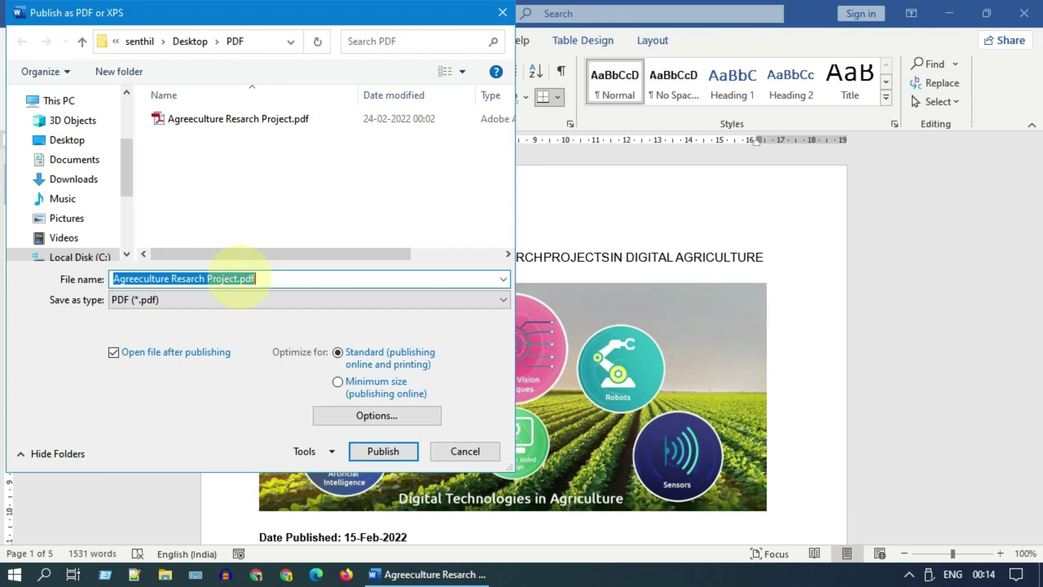
pyautogui.click(240, 278)
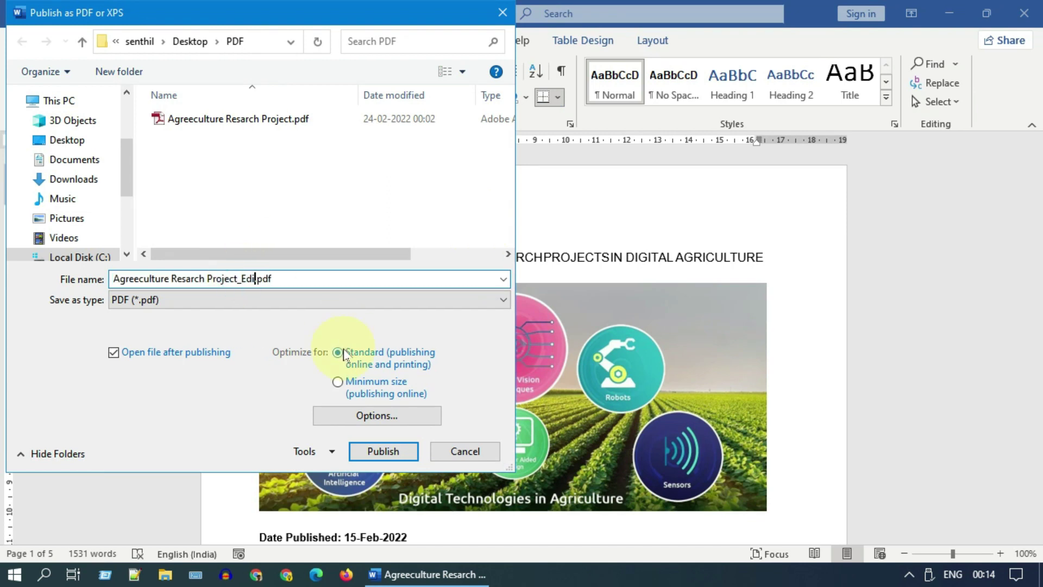
pyautogui.write('d')
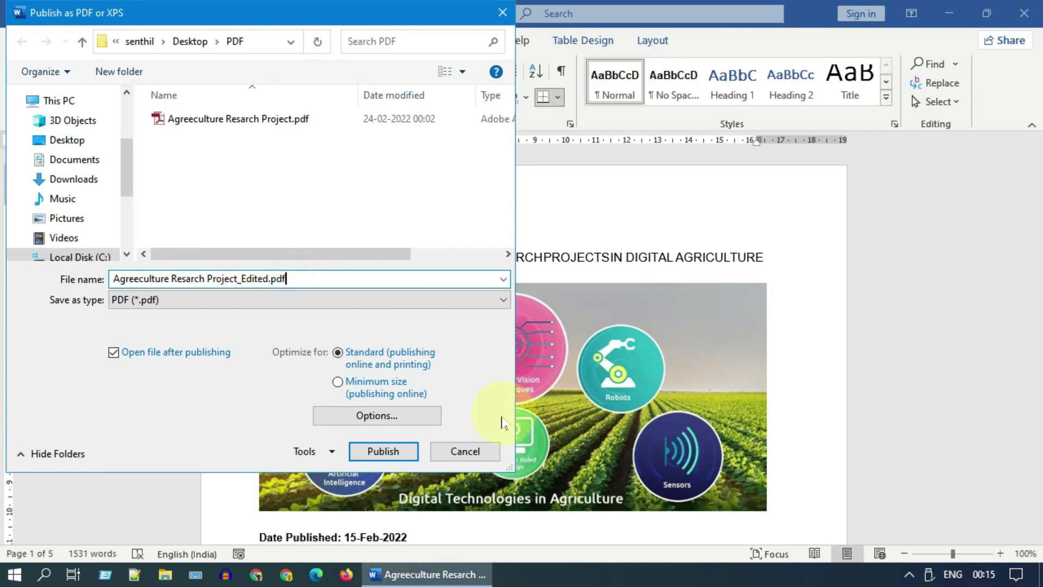
pyautogui.click(401, 461)
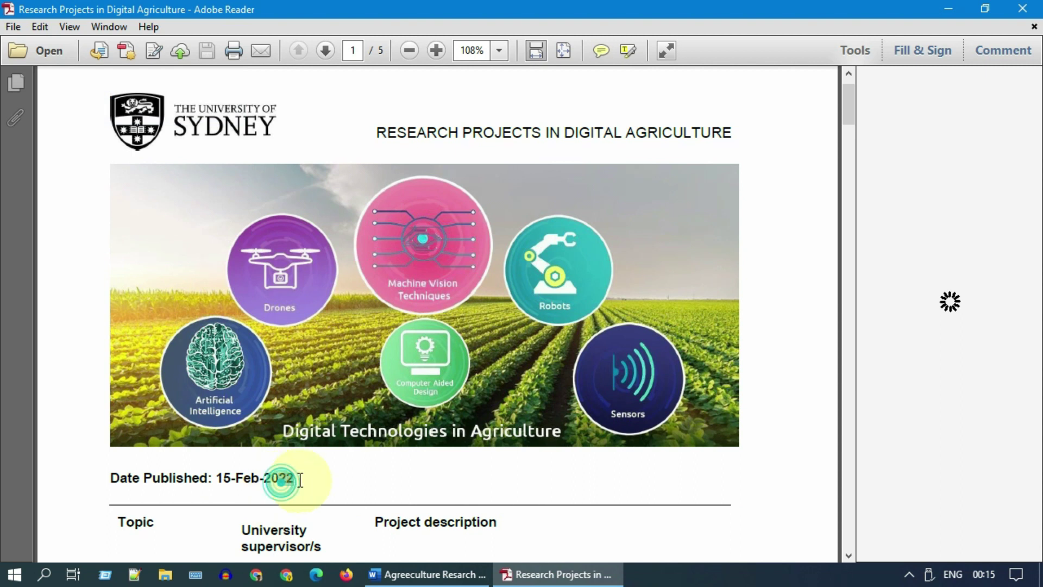
pyautogui.scroll(-3, 372, 496)
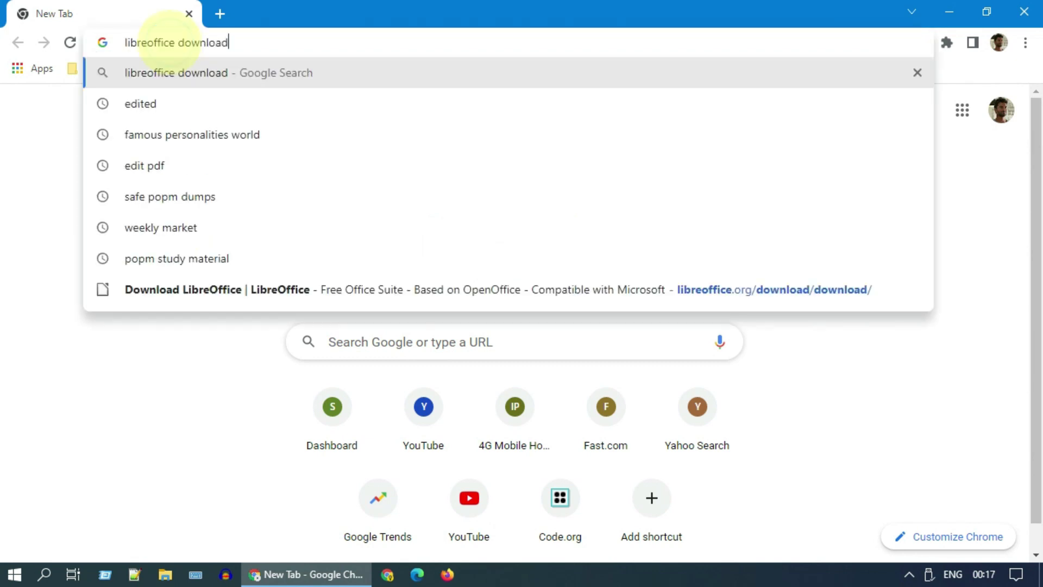
# Search for LibreOffice download and download LibreOffice 7.3.0 for Windows from the official site
pyautogui.press('Return')
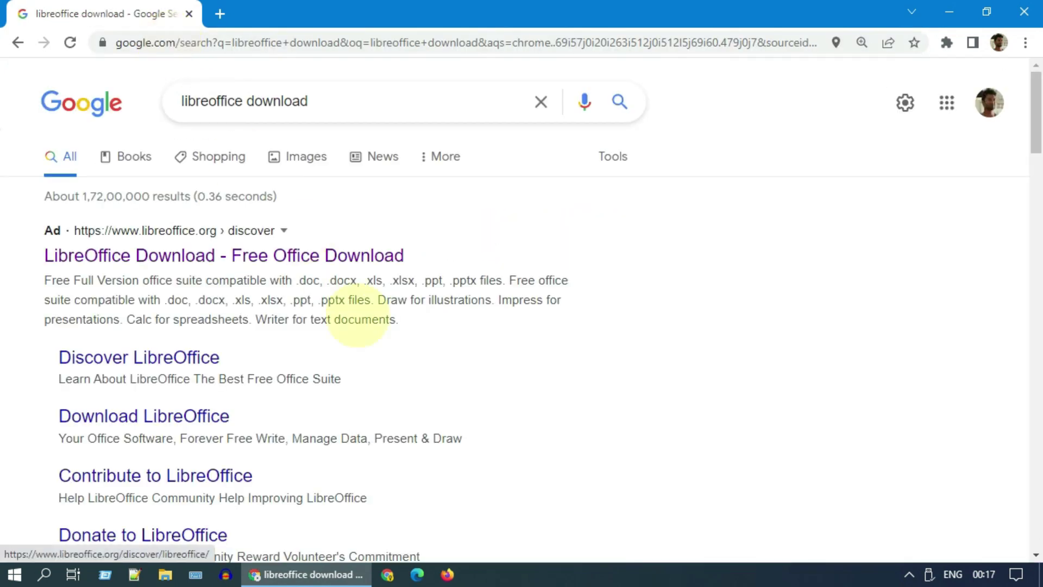
pyautogui.click(170, 417)
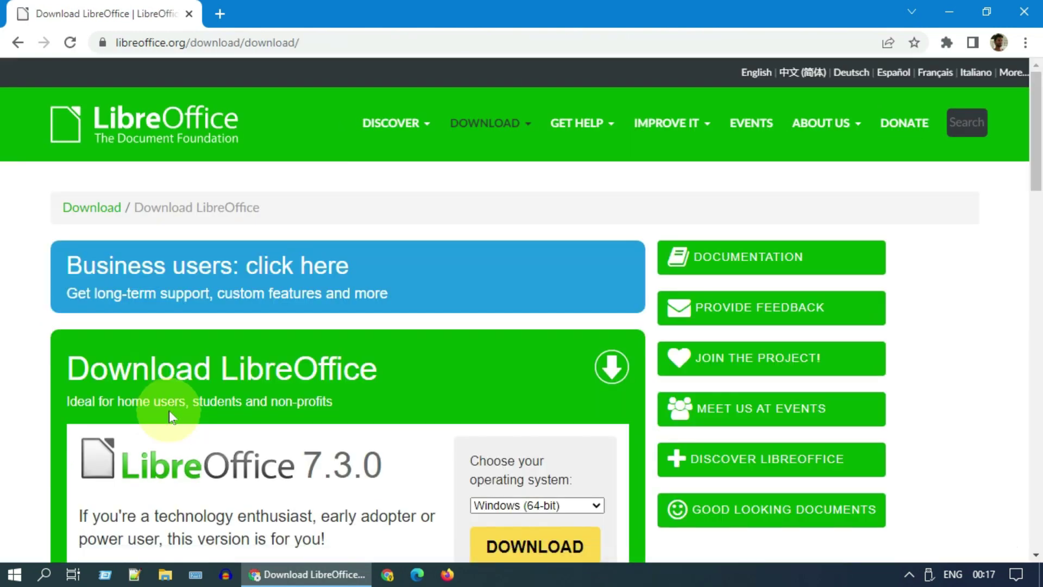
pyautogui.scroll(-3, 170, 418)
pyautogui.click(595, 418)
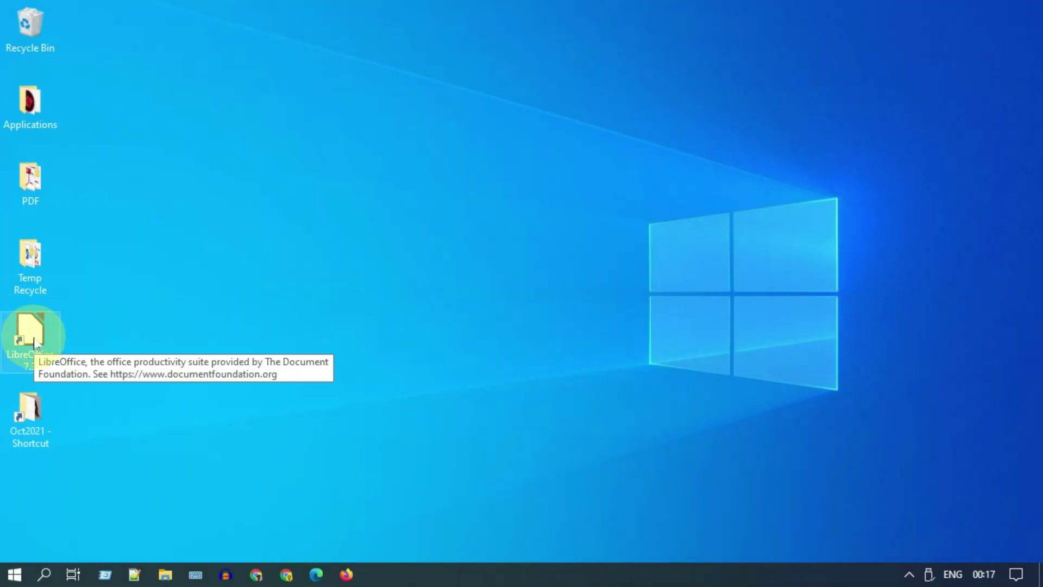
# Launch LibreOffice and open the original Agreeculture Resarch Project.pdf from the PDF folder
pyautogui.doubleClick(34, 341)
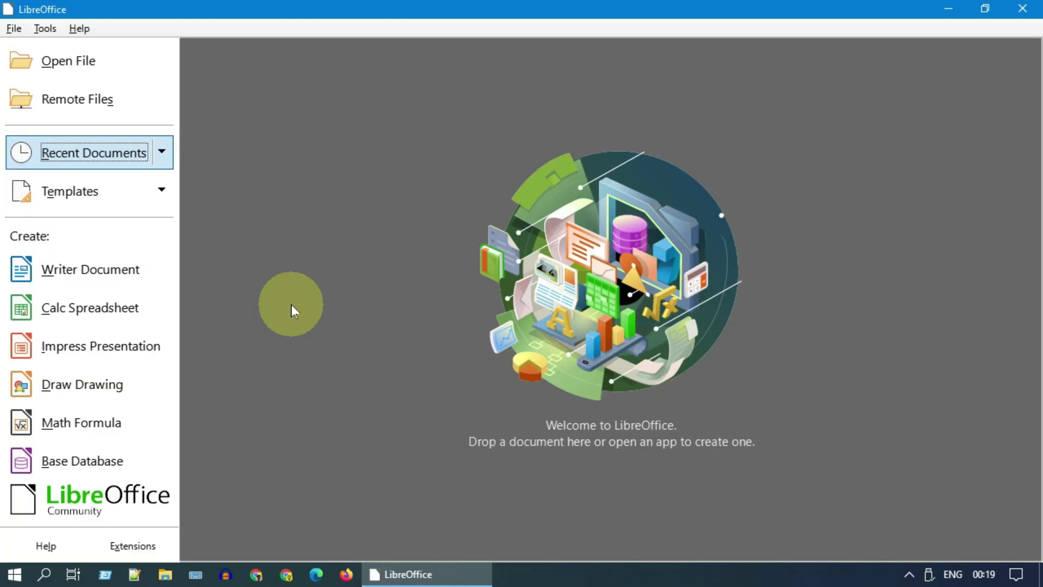
pyautogui.click(90, 65)
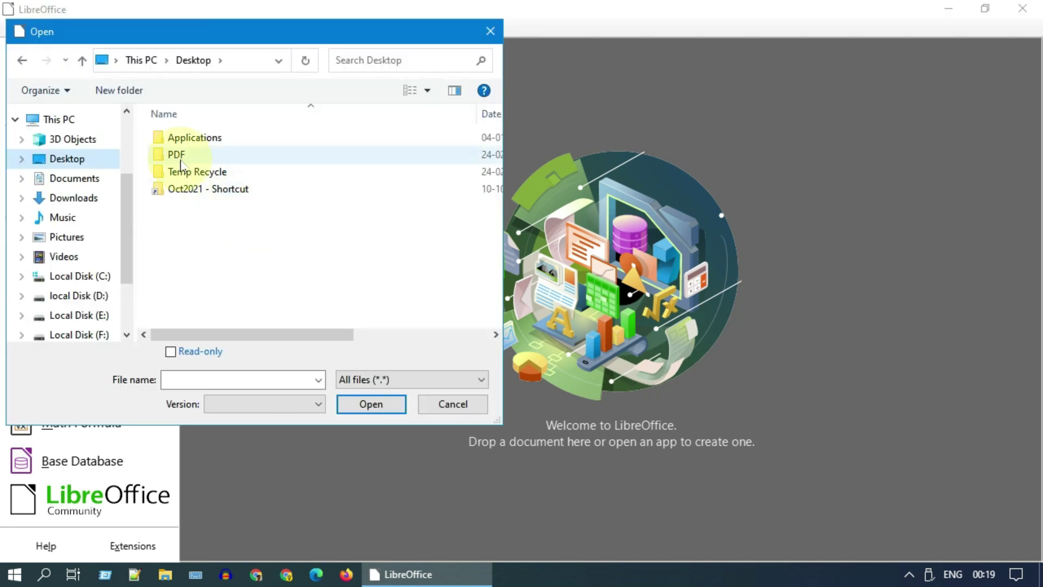
pyautogui.doubleClick(179, 156)
pyautogui.doubleClick(268, 138)
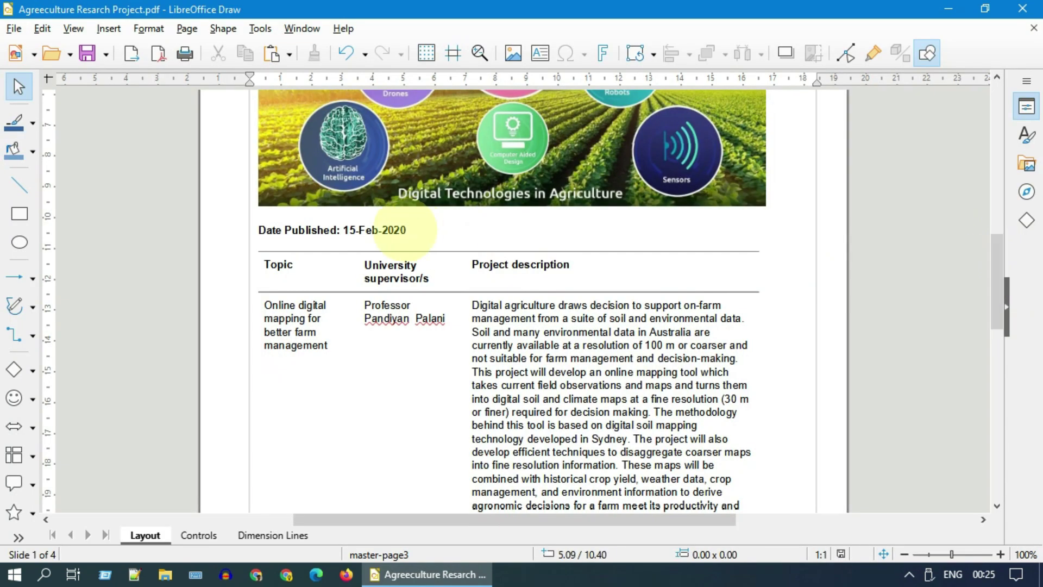
pyautogui.click(401, 230)
pyautogui.press('BackSpace')
pyautogui.write('2')
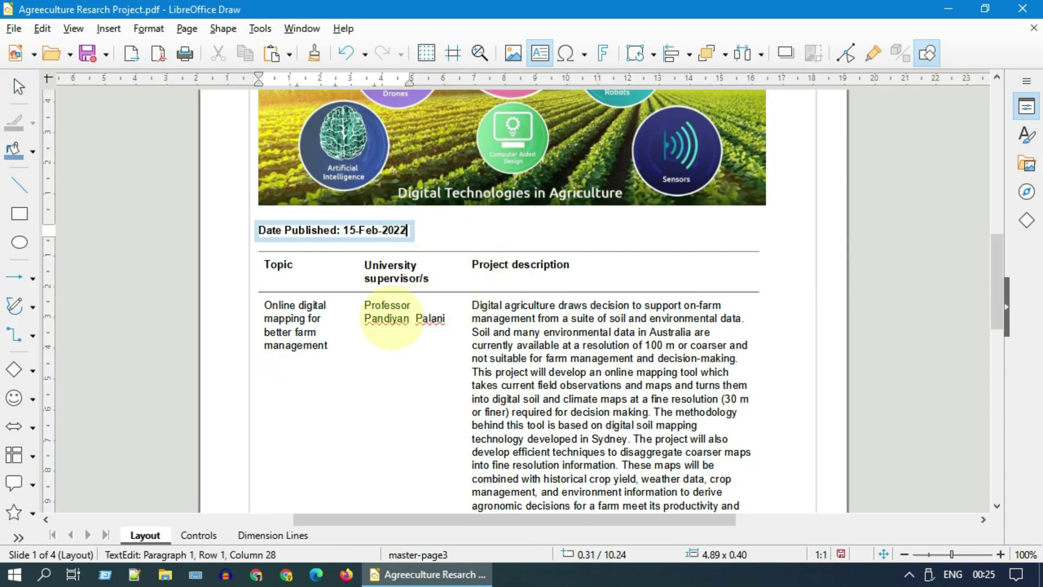
pyautogui.moveTo(446, 318); pyautogui.dragTo(361, 318)
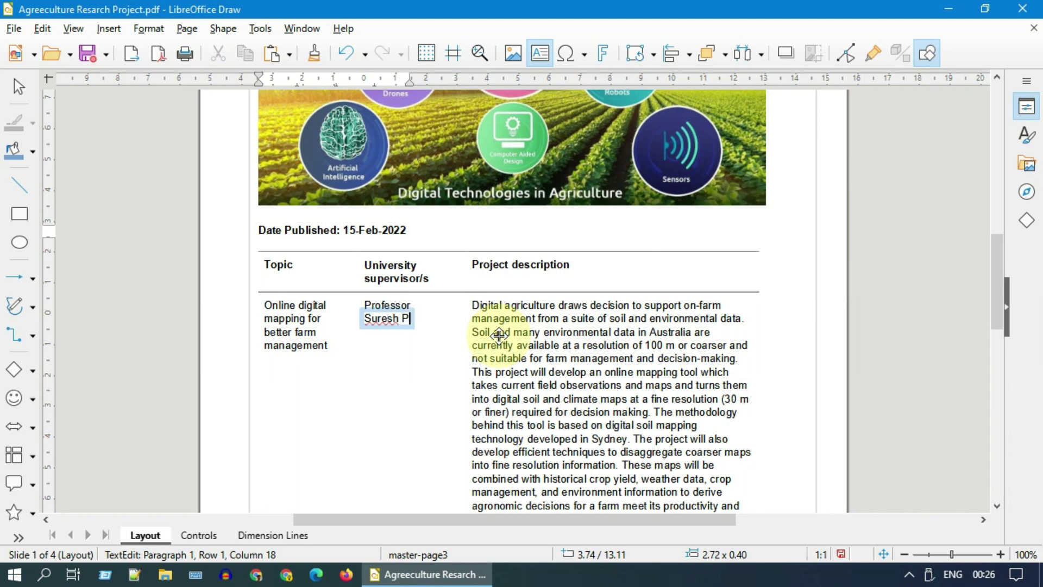
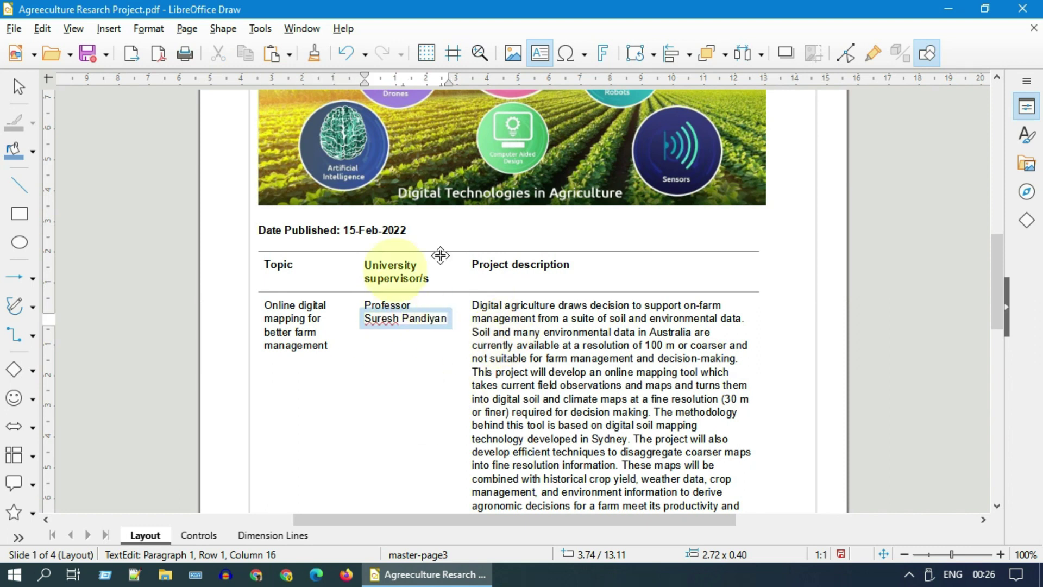
pyautogui.click(158, 117)
# Navigate to the next page and back to the first page
pyautogui.click(182, 29)
pyautogui.moveTo(224, 290)
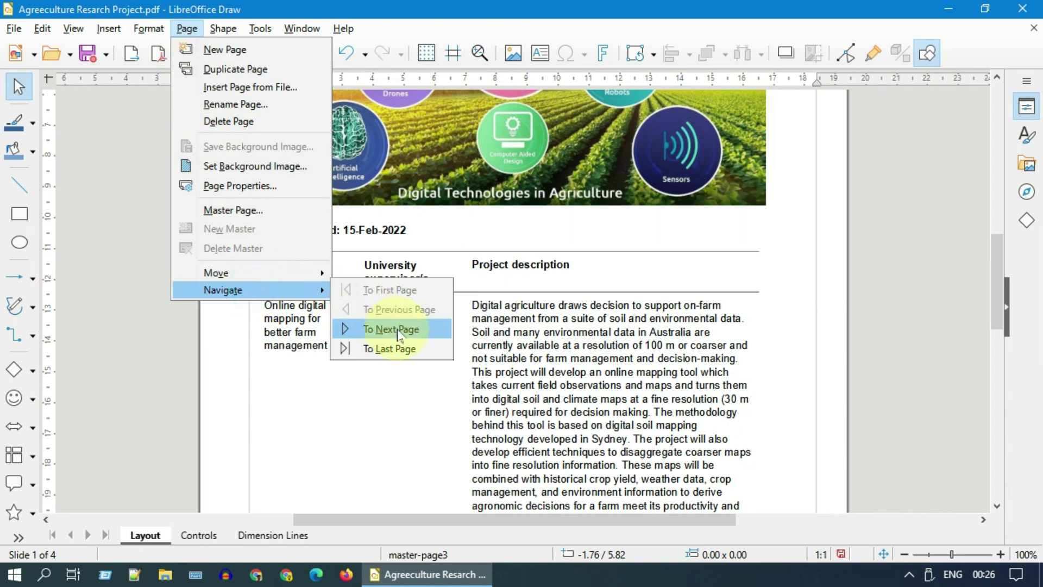
pyautogui.click(384, 326)
pyautogui.click(187, 28)
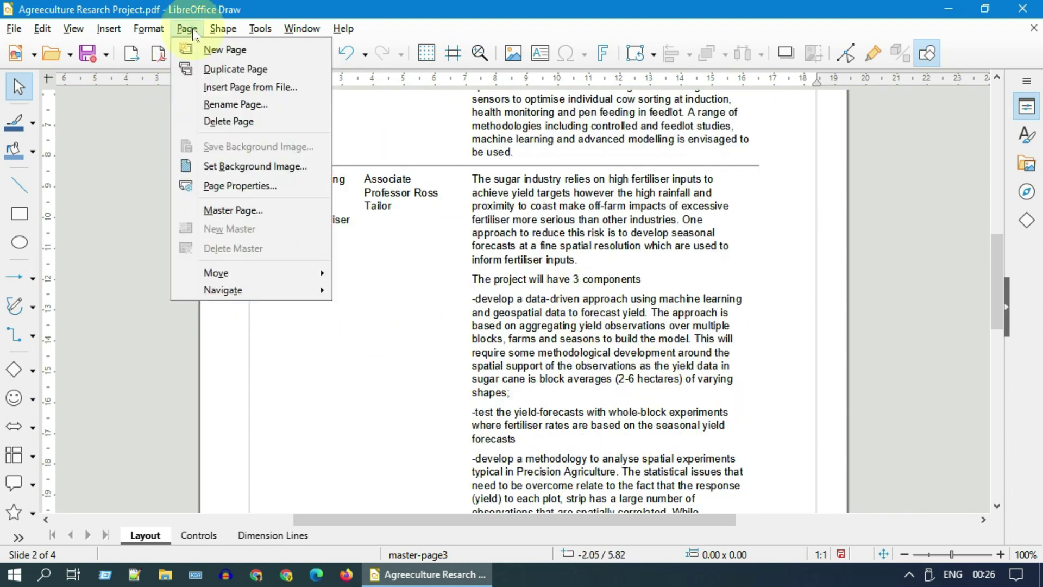
pyautogui.click(410, 307)
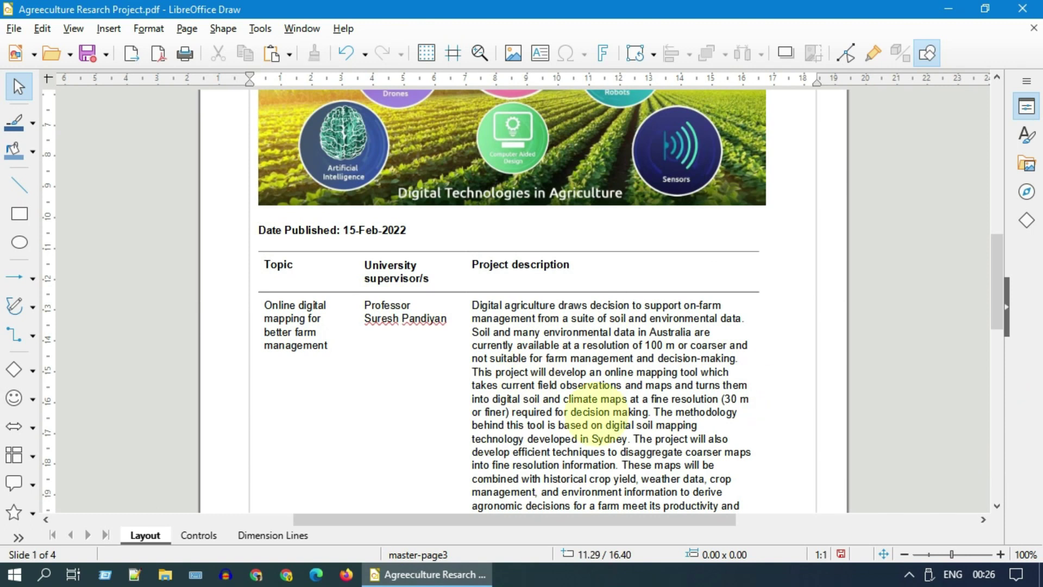
# Export the drawing as PDF 'Agreeculture Resarch Project_Libre_edited.pdf'
pyautogui.click(14, 29)
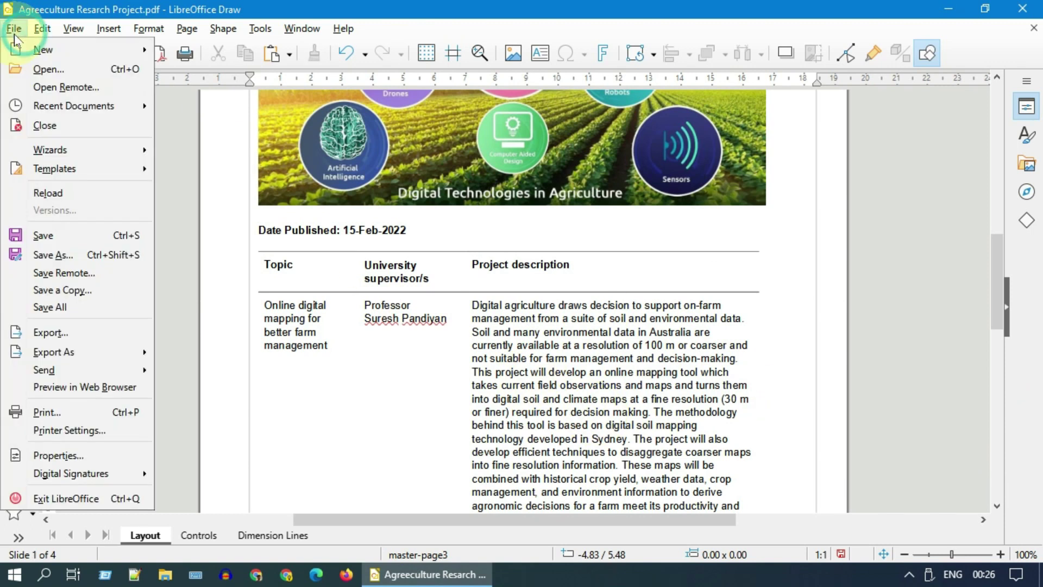
pyautogui.click(108, 337)
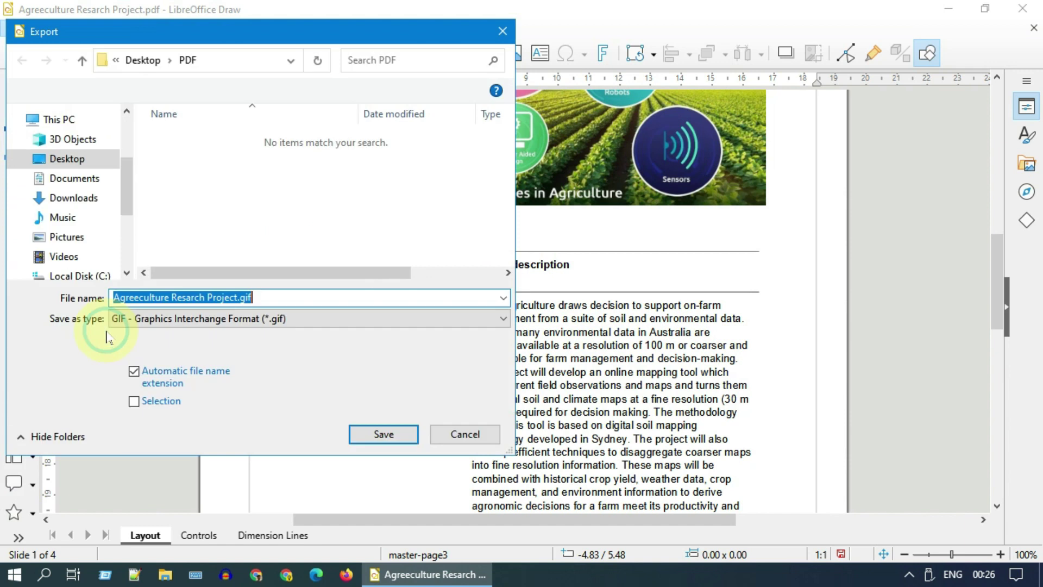
pyautogui.click(323, 320)
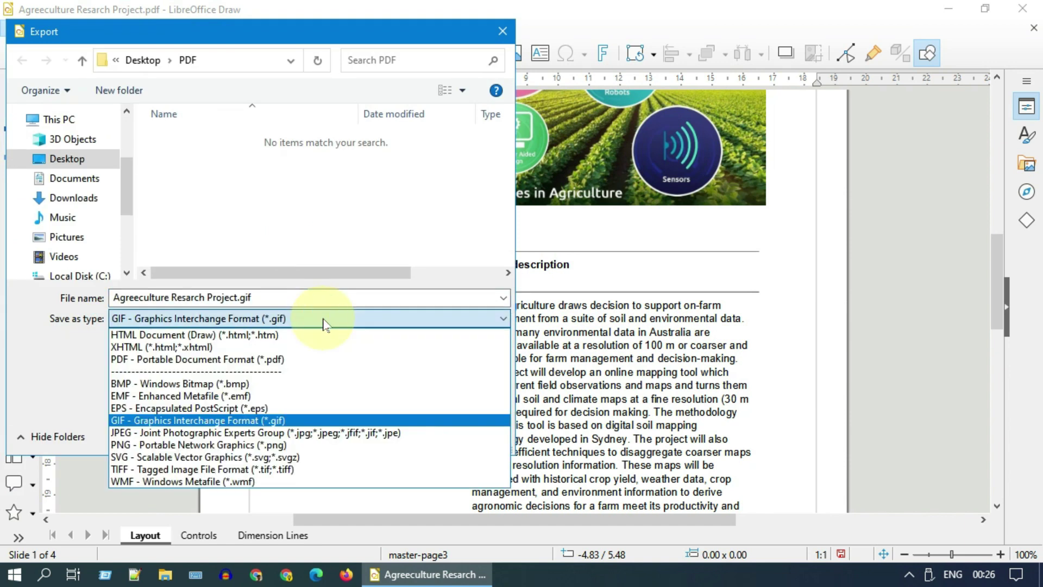
pyautogui.click(306, 361)
pyautogui.click(237, 297)
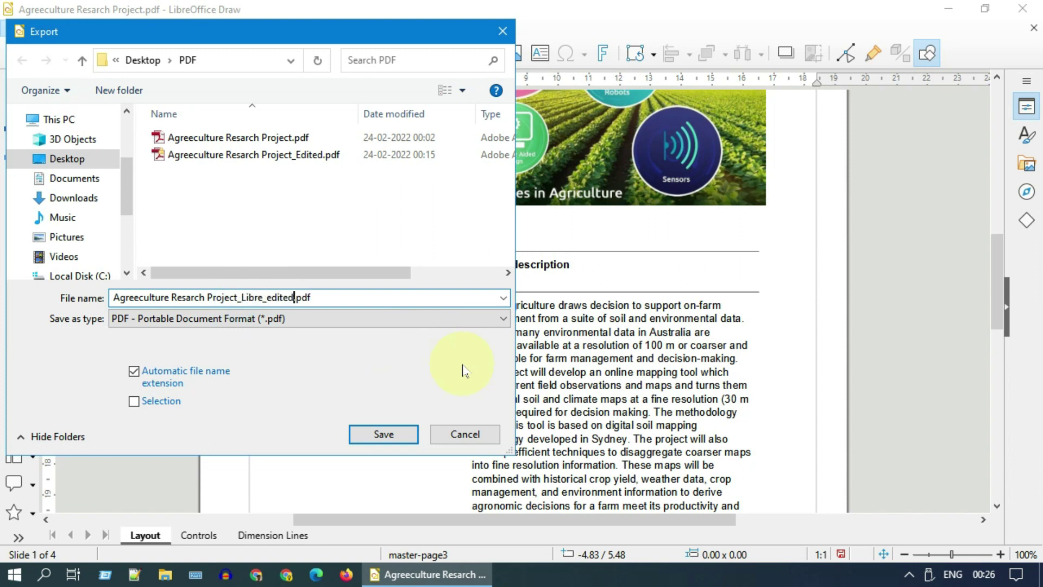
pyautogui.click(365, 433)
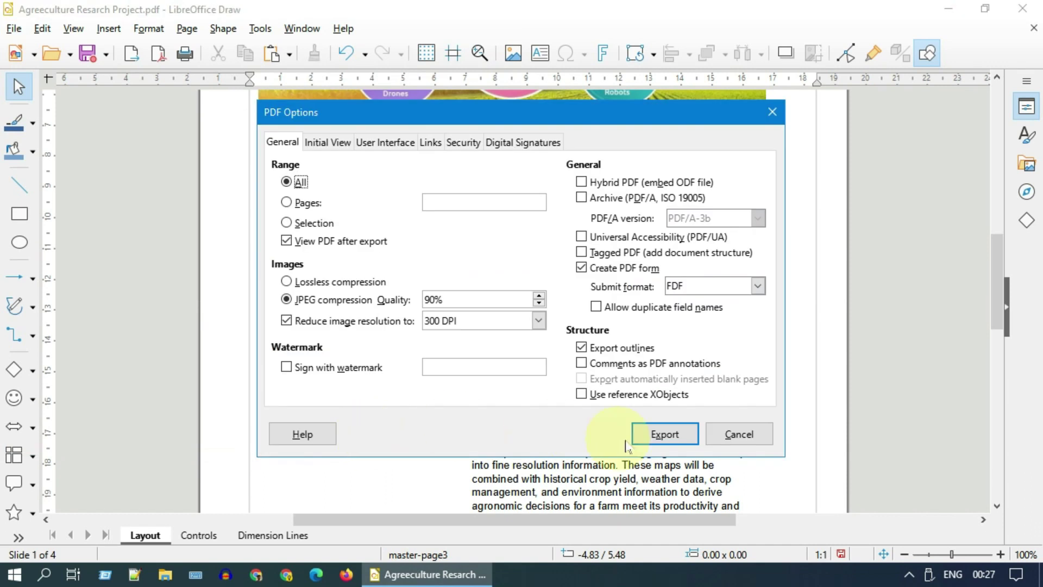
pyautogui.click(630, 441)
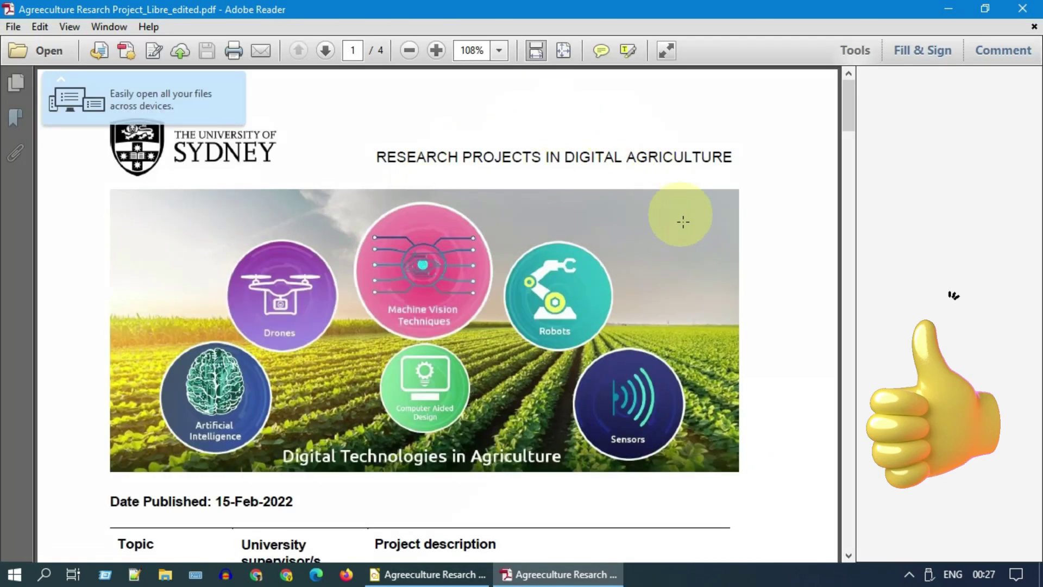
pyautogui.scroll(-2, 426, 462)
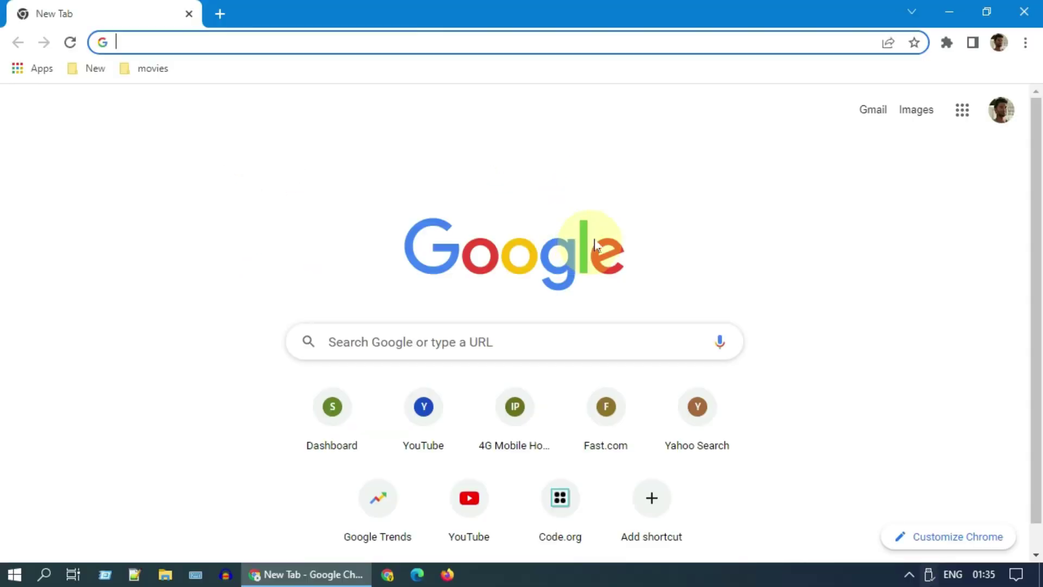
# Search Google for 'free image to pdf converter' and scroll to the PDF24 Tools result
pyautogui.write('free image to pdf converter')
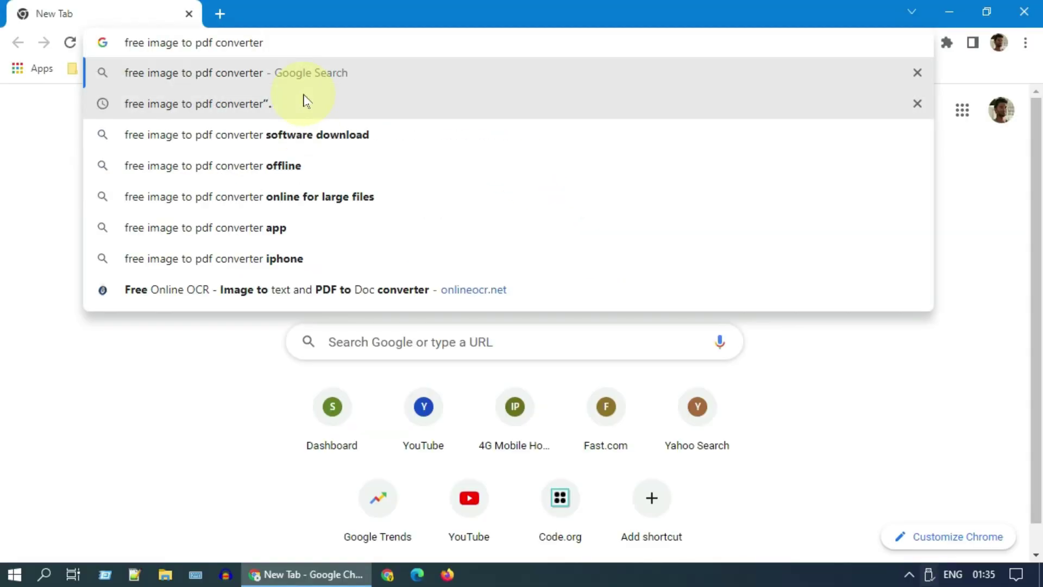
pyautogui.press('Return')
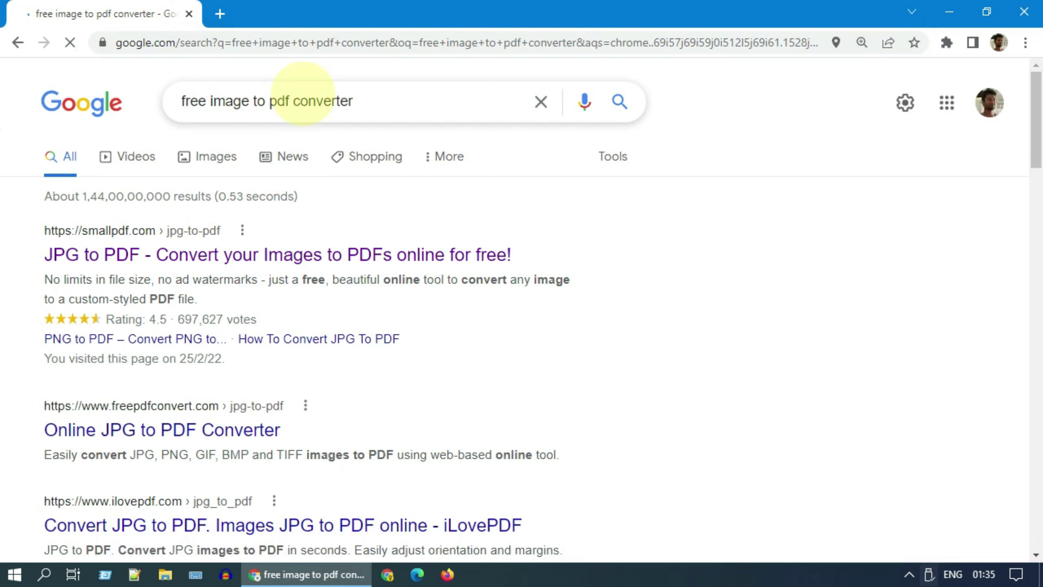
pyautogui.scroll(-1, 179, 412)
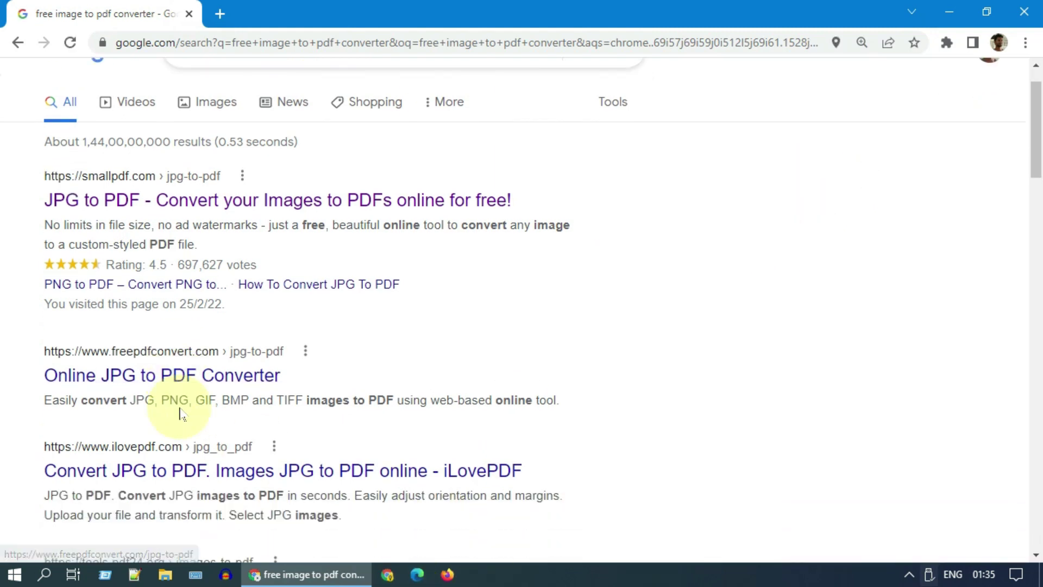
pyautogui.scroll(-2, 180, 410)
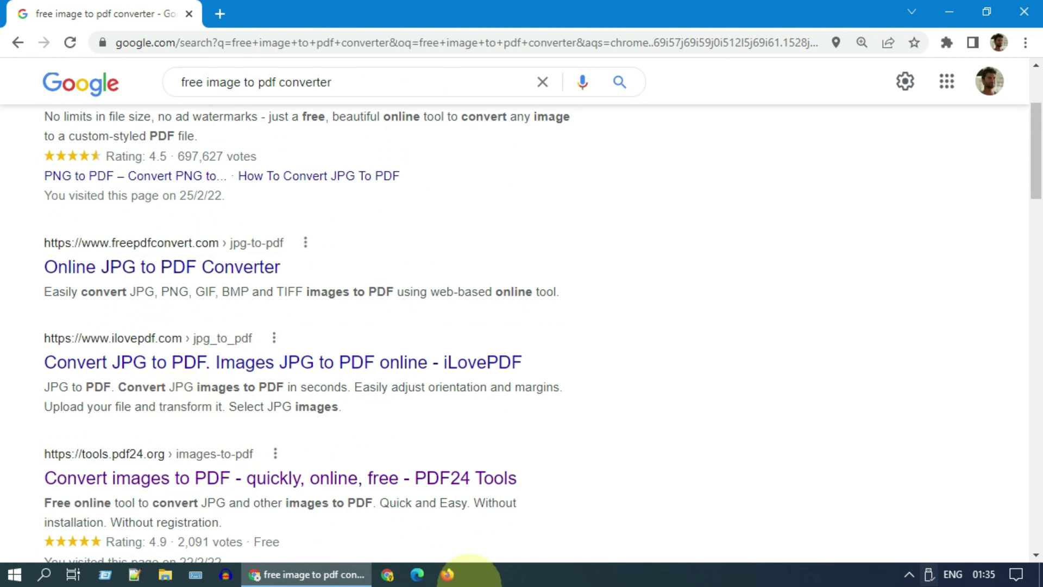
# Convert the scanned table data PNG into a PDF with PDF24's images-to-PDF tool
pyautogui.click(227, 485)
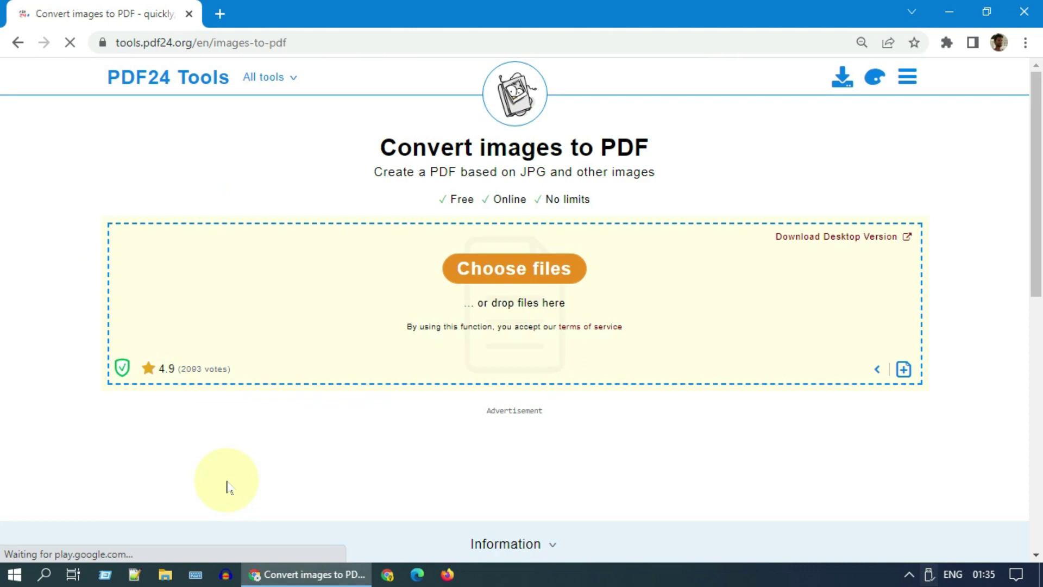
pyautogui.click(557, 267)
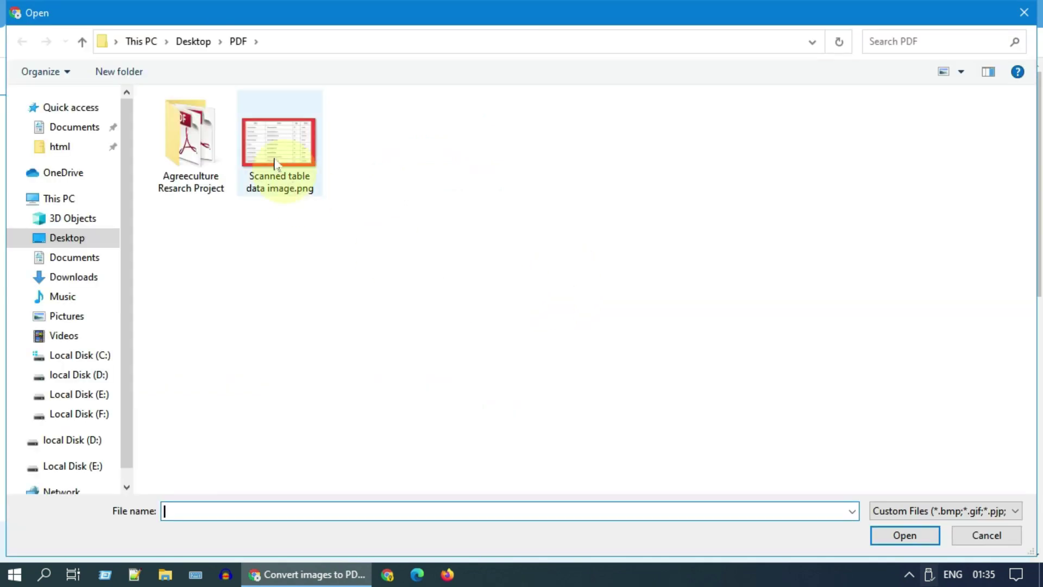
pyautogui.click(281, 156)
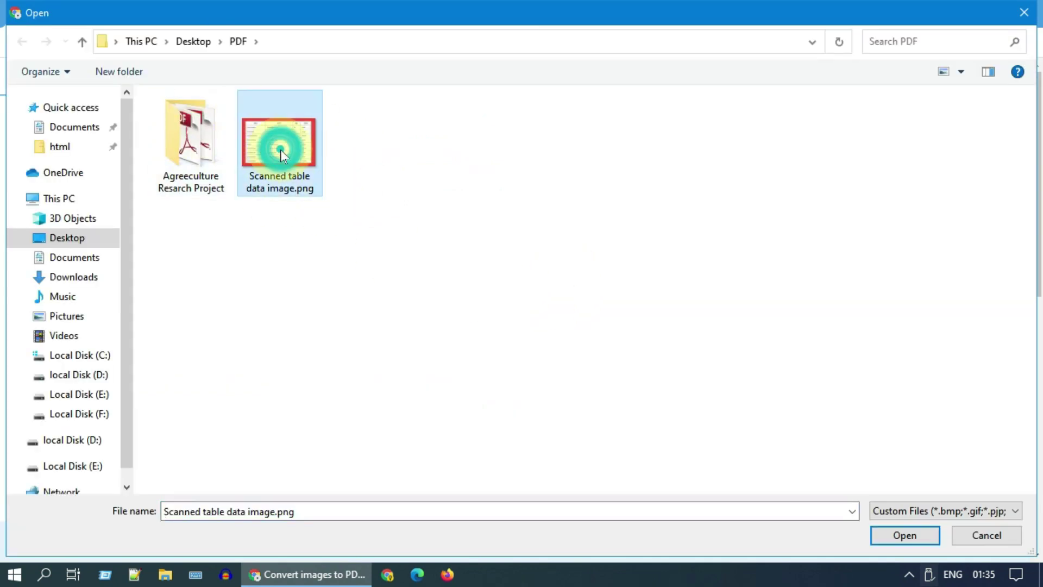
pyautogui.click(903, 534)
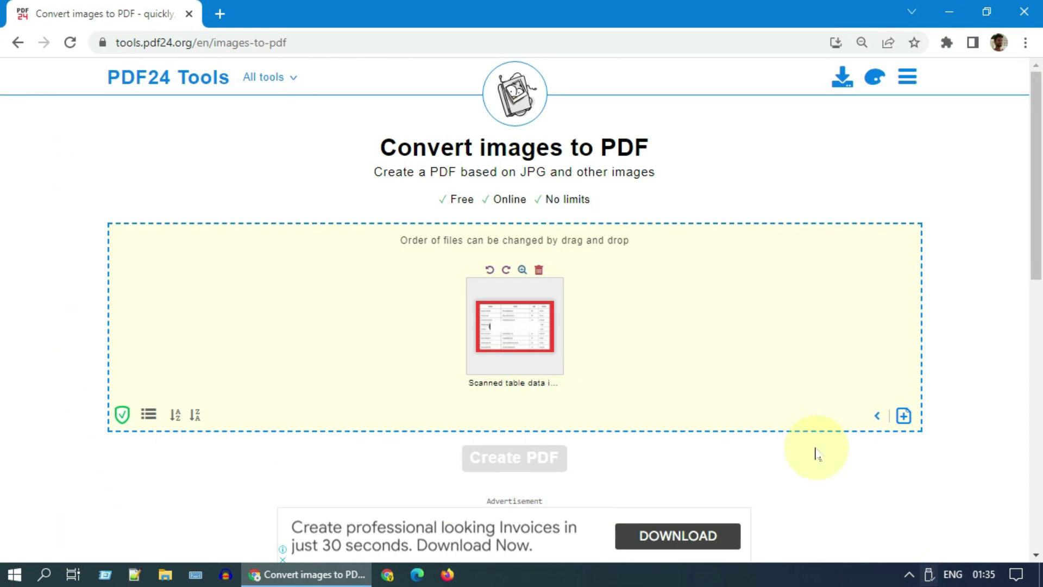
pyautogui.scroll(-2, 728, 396)
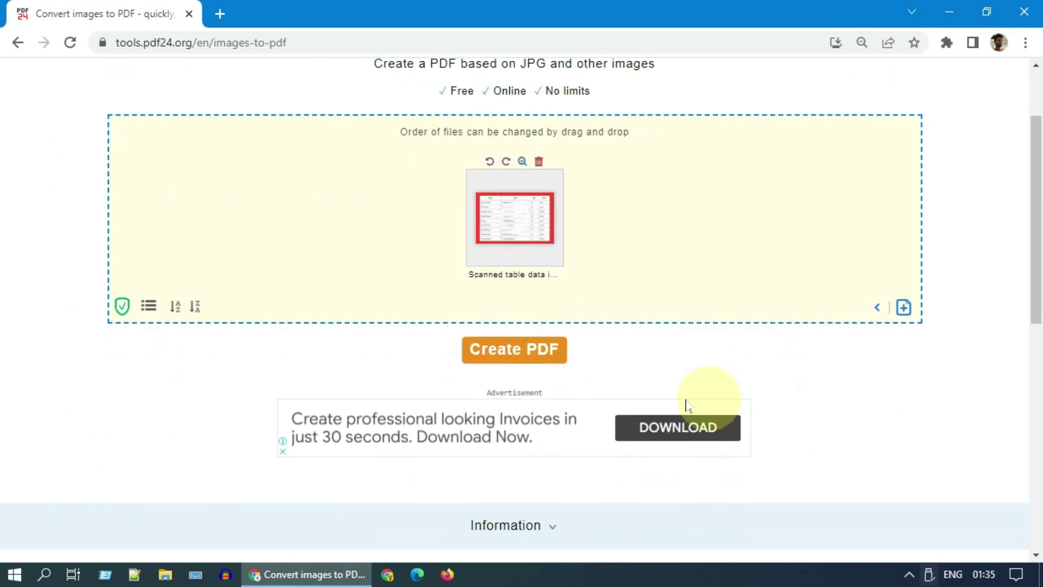
pyautogui.click(516, 351)
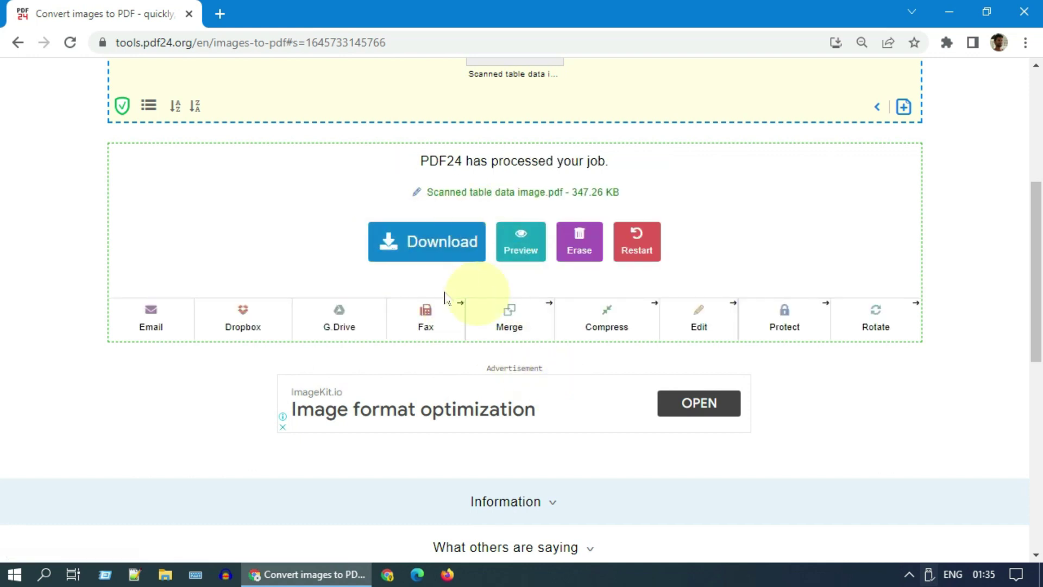
# Download Scanned table data image.pdf, open it from its folder to check, then close it
pyautogui.click(459, 250)
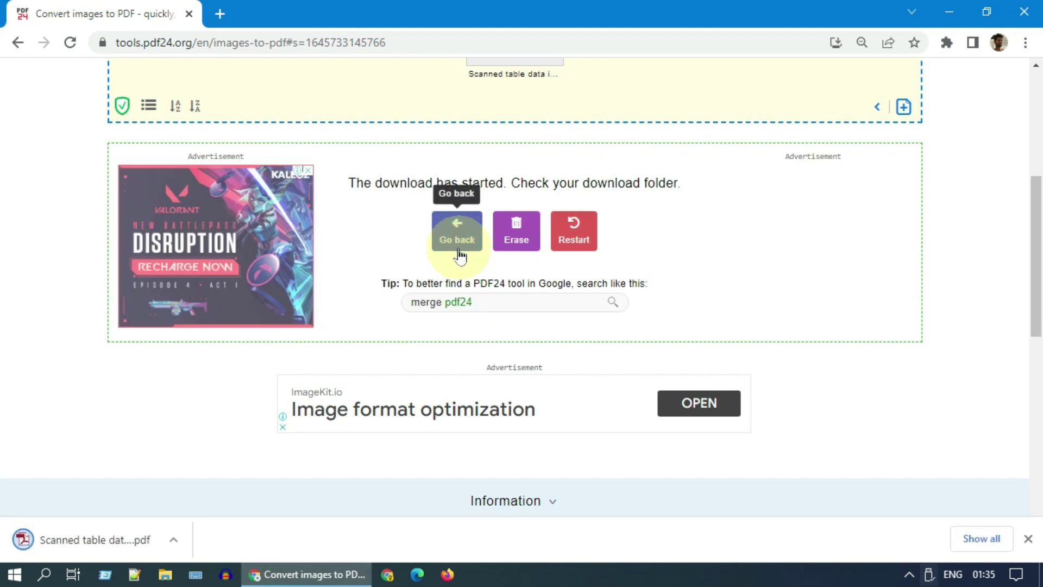
pyautogui.click(174, 539)
pyautogui.click(217, 484)
pyautogui.doubleClick(306, 109)
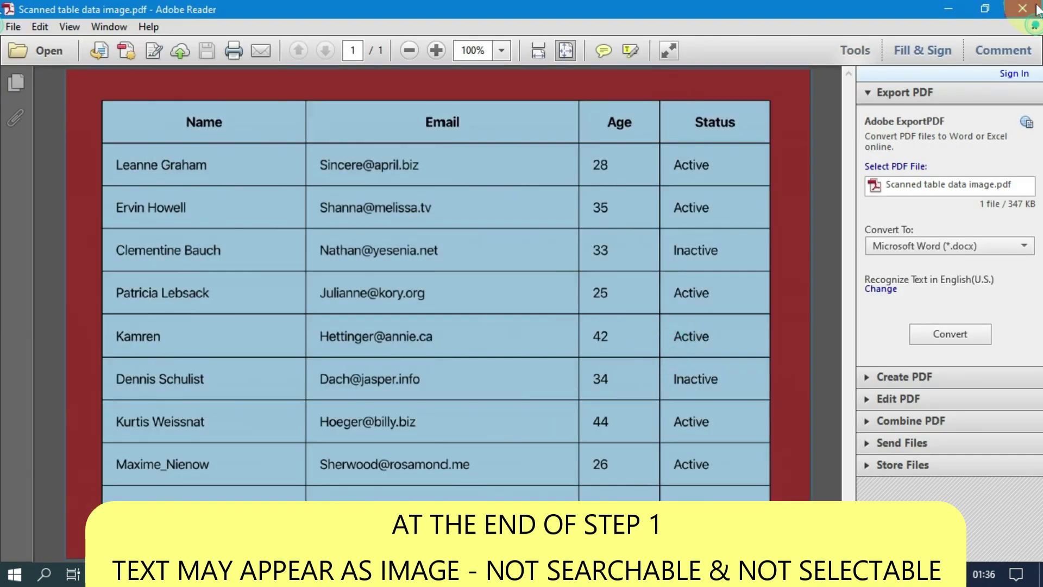
pyautogui.click(1035, 10)
# Search Google for 'free pdf ocr' in a new browser tab
pyautogui.click(380, 573)
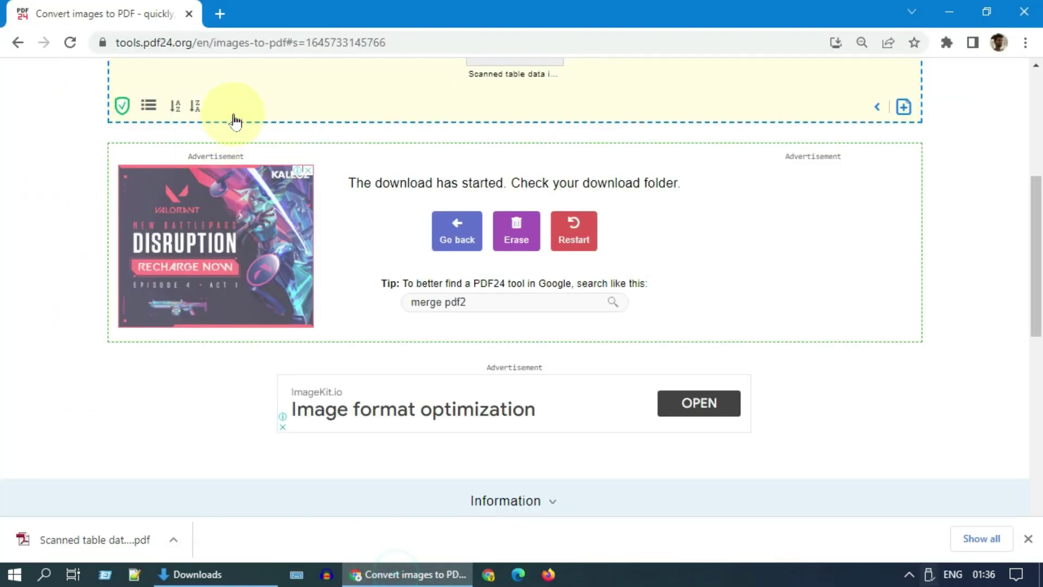
pyautogui.click(220, 15)
pyautogui.click(271, 43)
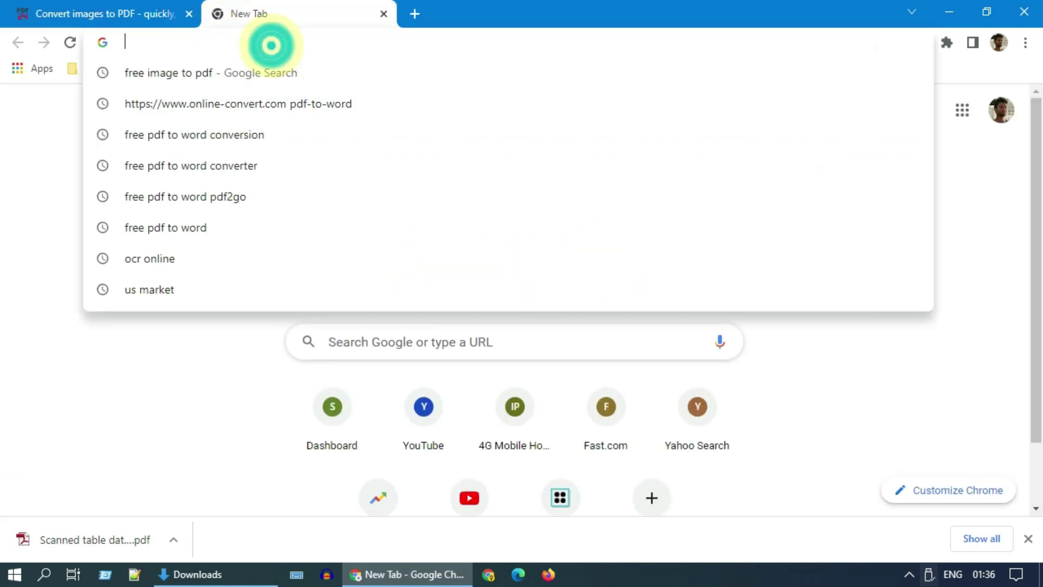
pyautogui.write('fre')
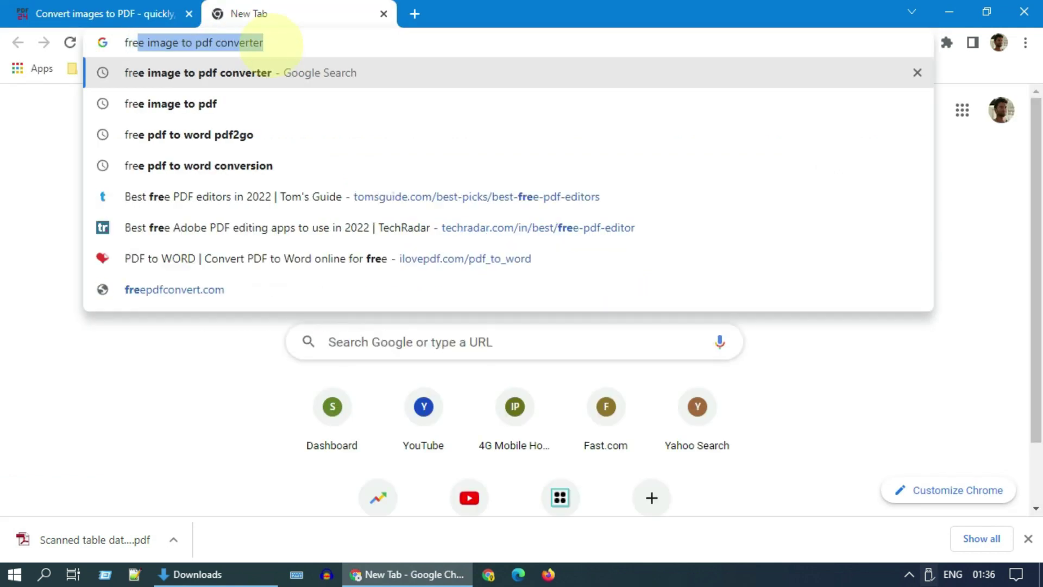
pyautogui.write('e pdf ocr')
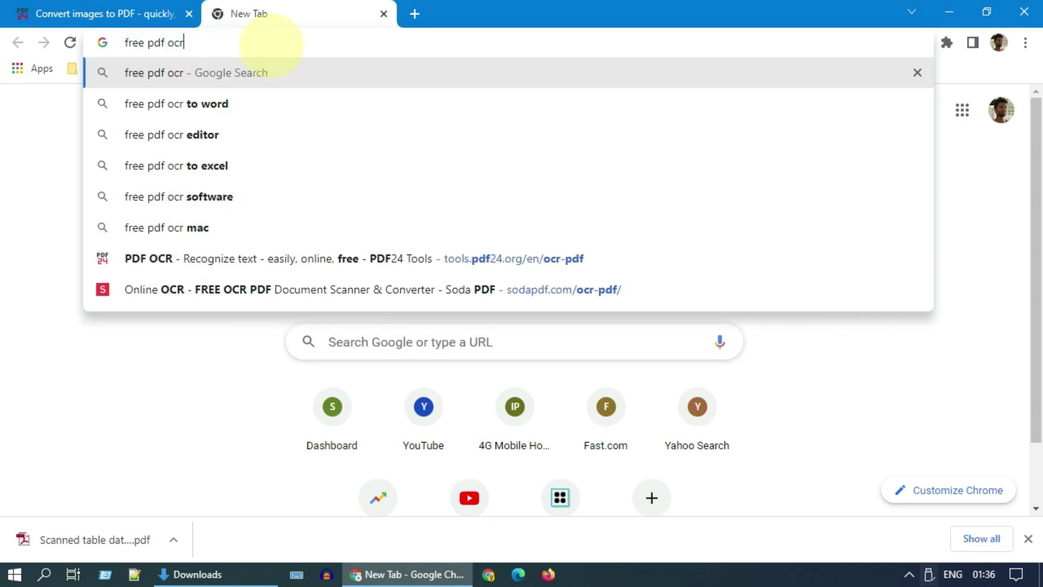
pyautogui.press('Return')
# Open the PDF24 Tools PDF OCR page from the search results
pyautogui.scroll(-1, 558, 296)
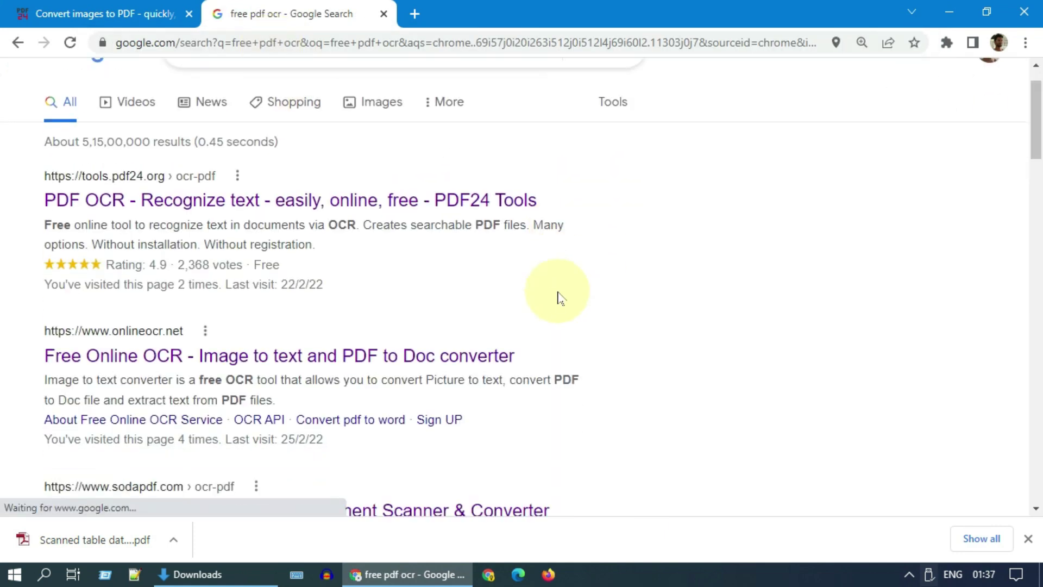
pyautogui.scroll(-1, 543, 296)
pyautogui.scroll(1, 558, 296)
pyautogui.scroll(1, 557, 296)
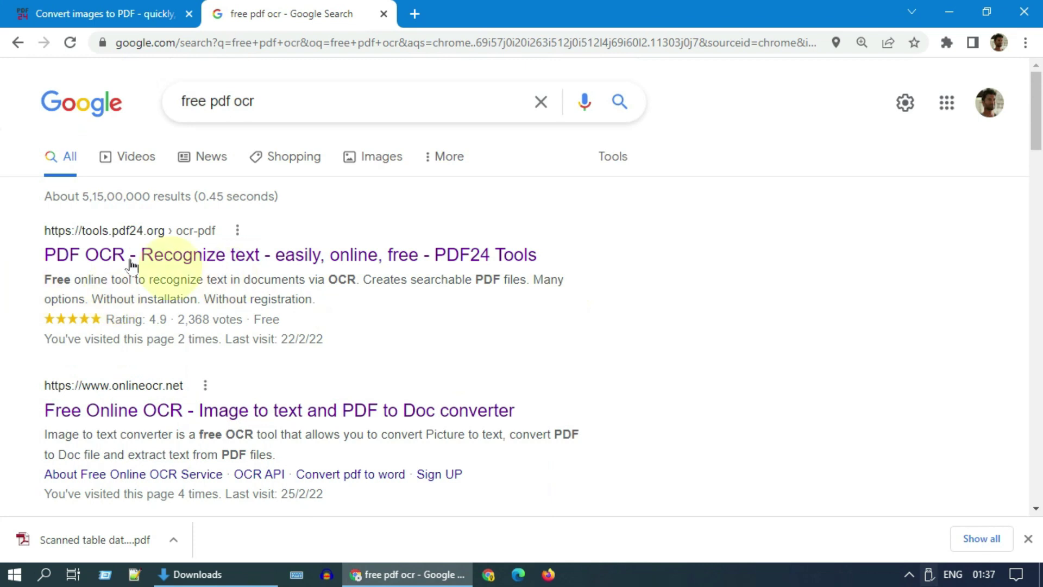
pyautogui.click(216, 255)
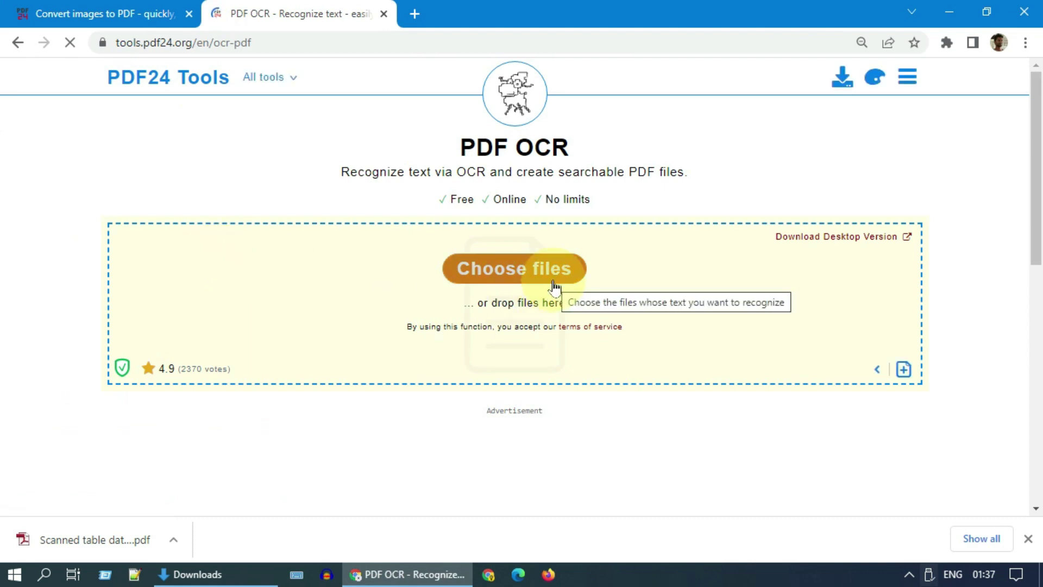
# Load Scanned table data image.pdf into the PDF24 OCR tool
pyautogui.click(531, 270)
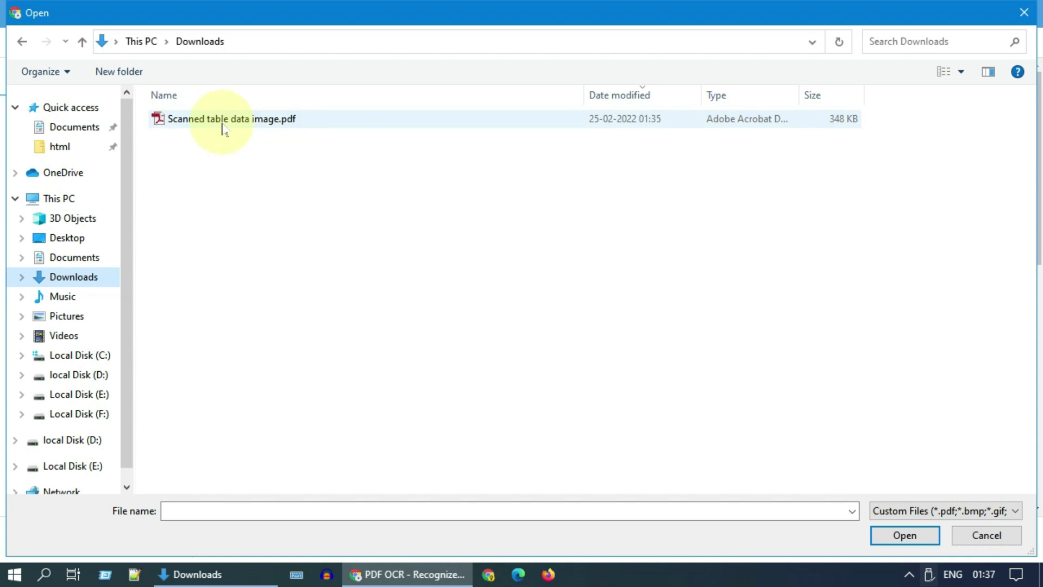
pyautogui.click(241, 124)
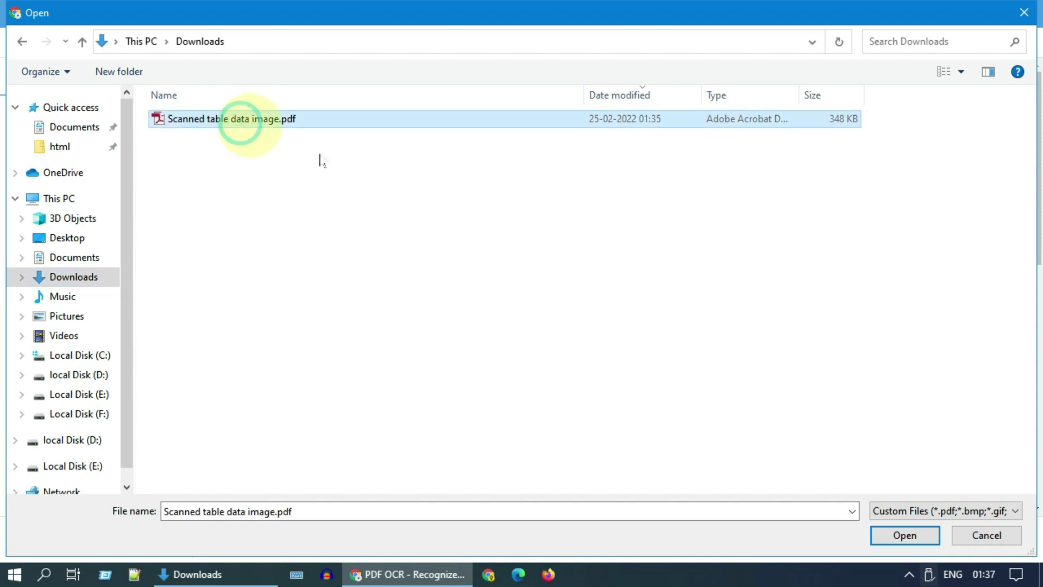
pyautogui.click(904, 535)
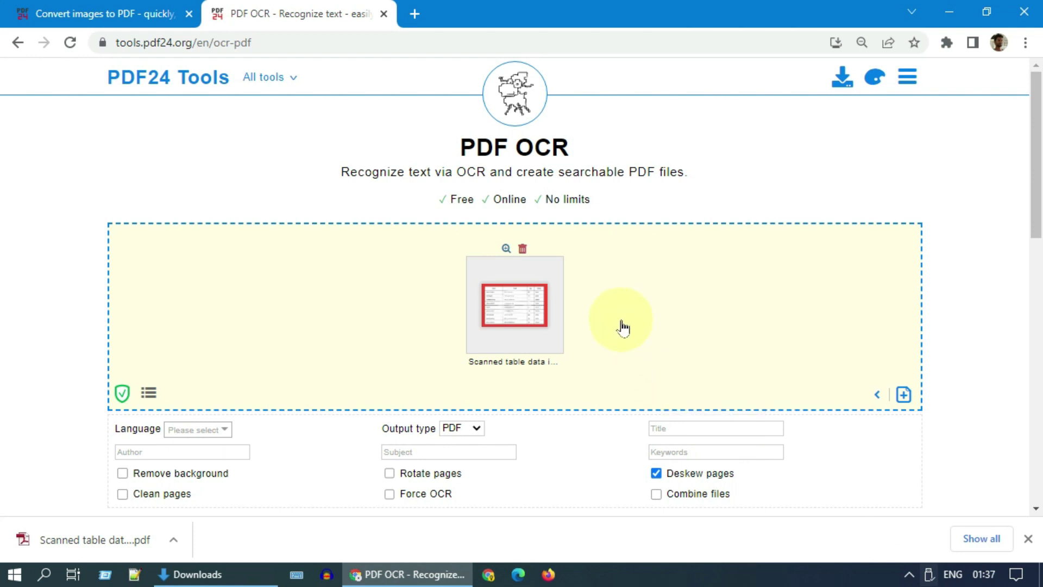
# Set the OCR languages to English and Middle English and run the OCR
pyautogui.scroll(-1, 623, 328)
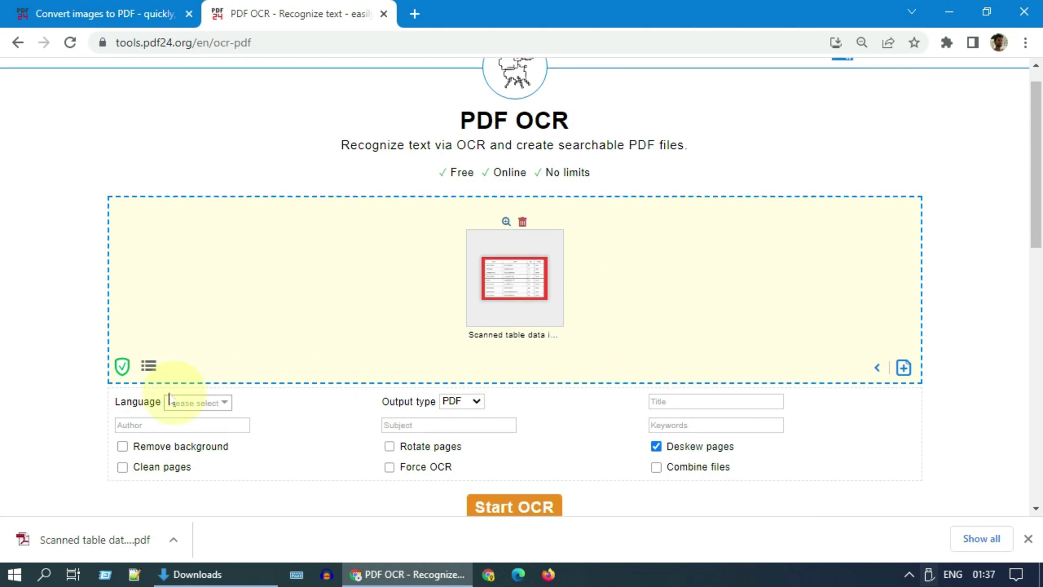
pyautogui.click(218, 402)
pyautogui.scroll(-3, 293, 451)
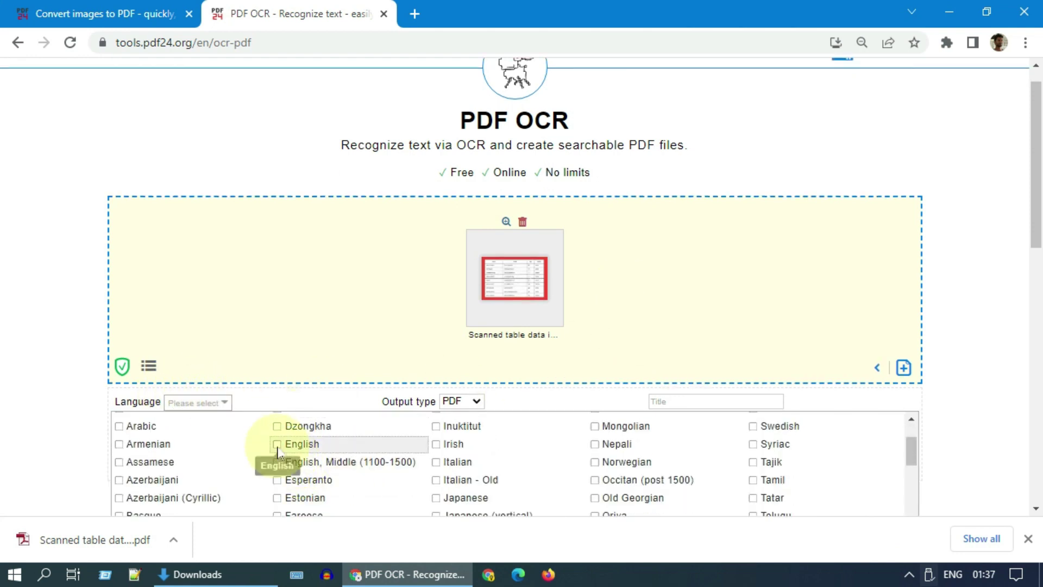
pyautogui.click(277, 444)
pyautogui.click(284, 463)
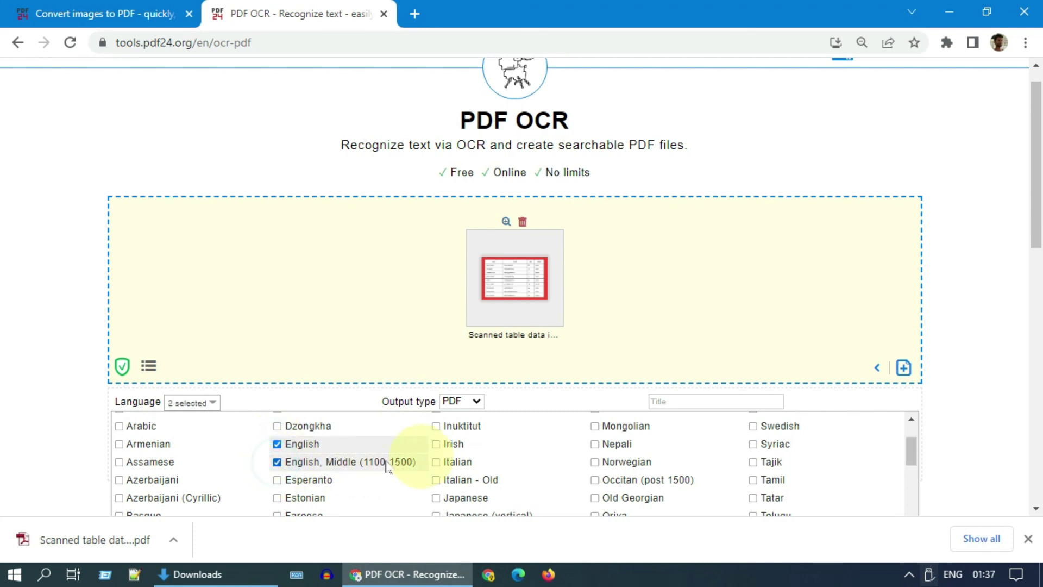
pyautogui.click(218, 408)
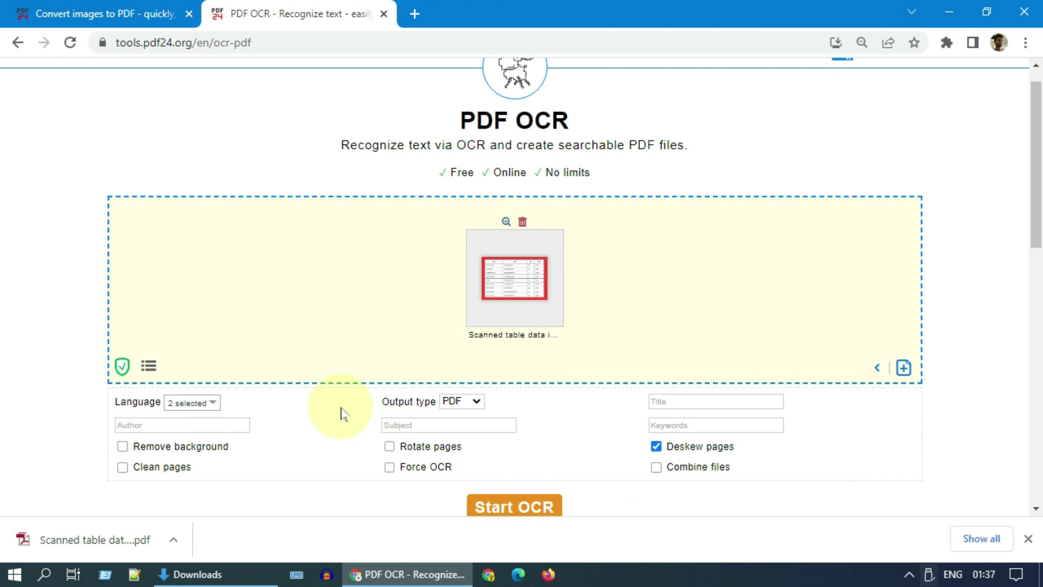
pyautogui.scroll(-1, 341, 414)
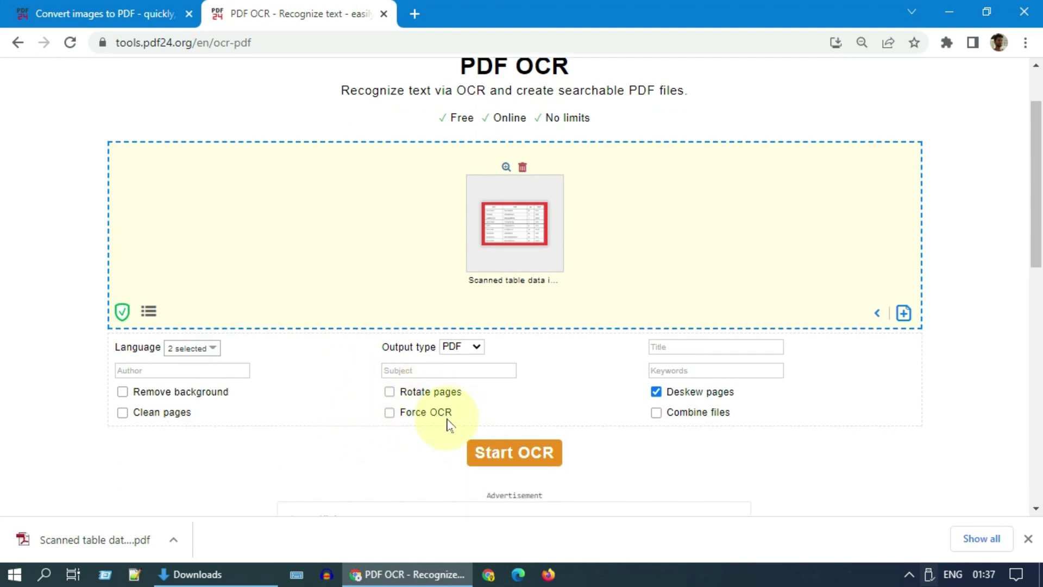
pyautogui.click(530, 461)
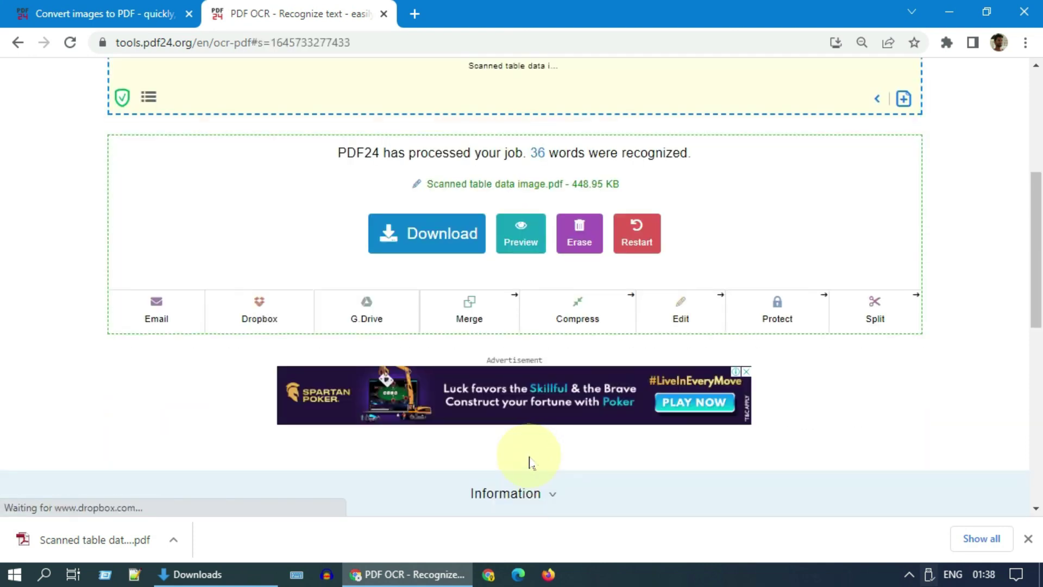
# Download the OCR'd PDF and drag-select its table text to confirm it's selectable
pyautogui.click(435, 245)
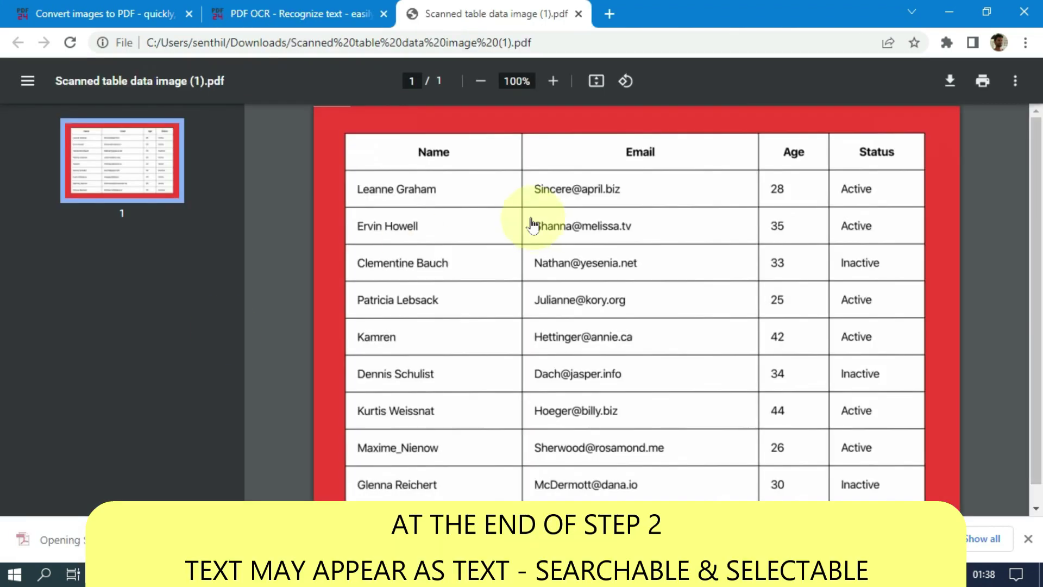
pyautogui.moveTo(369, 189); pyautogui.dragTo(650, 270)
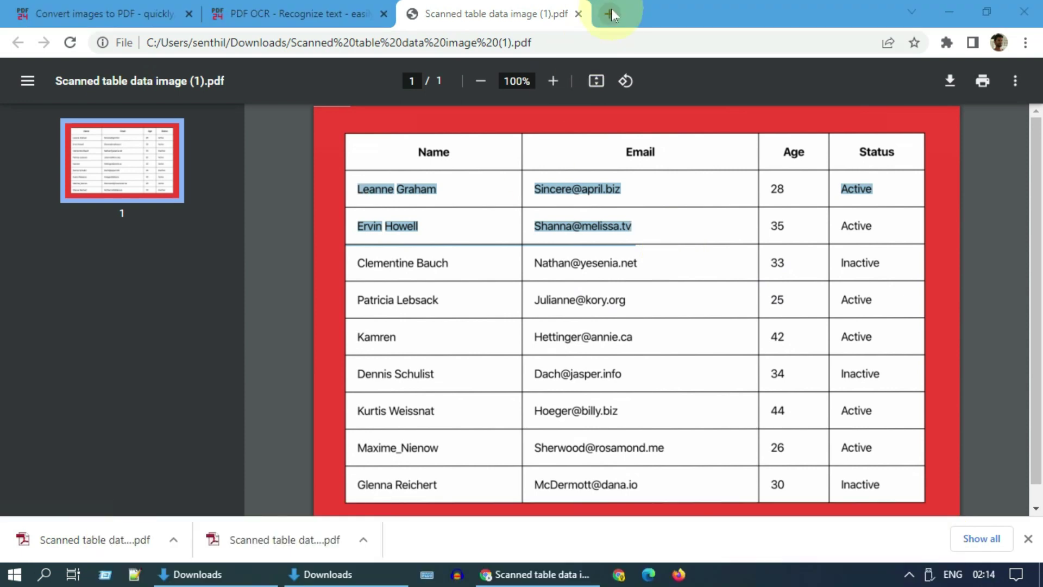
# Search 'free pdf to word' and load online-convert.com's PDF-to-Word converter page
pyautogui.click(611, 11)
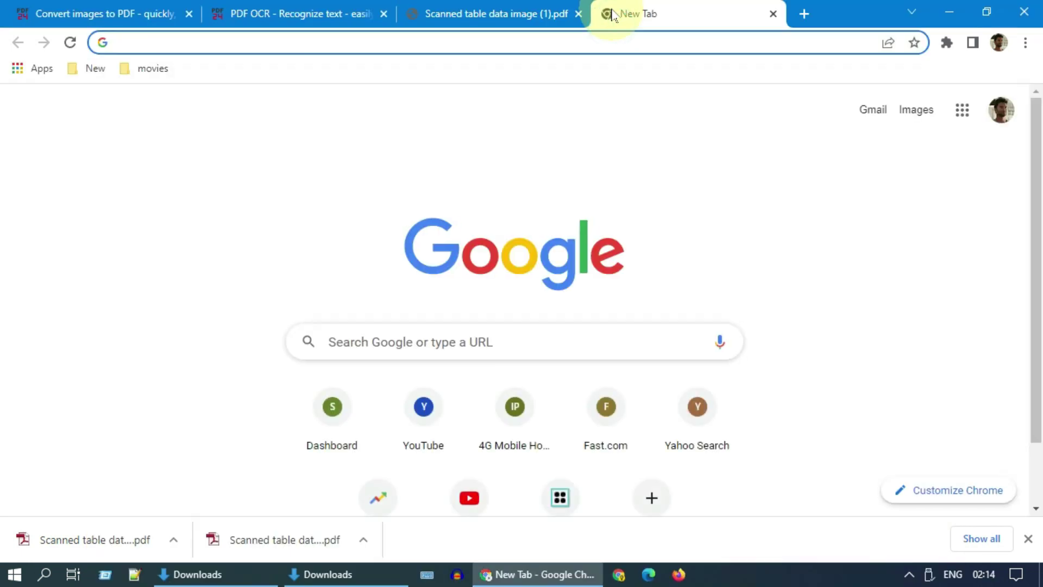
pyautogui.write('free e')
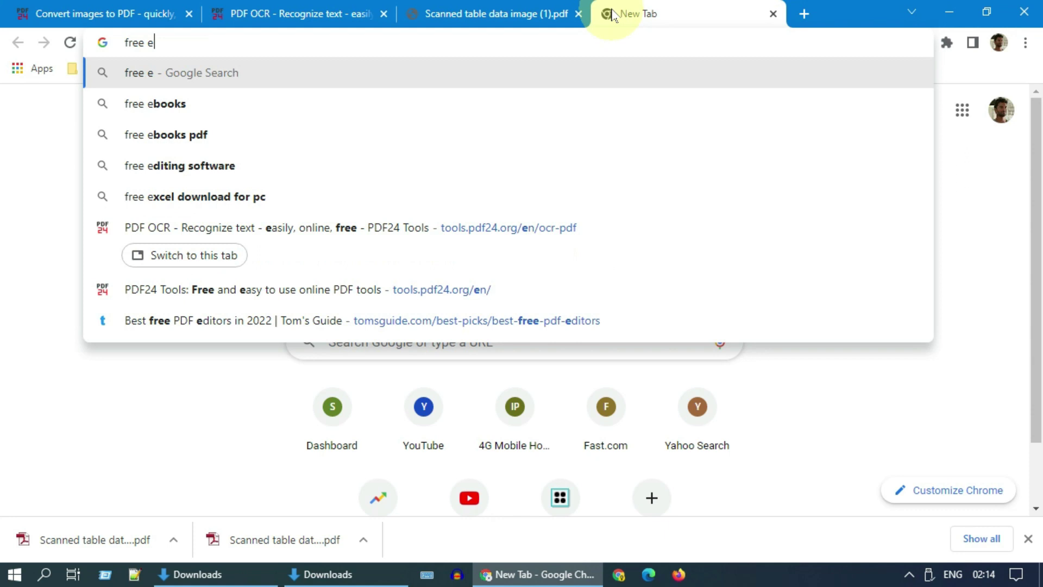
pyautogui.press('BackSpace')
pyautogui.write('pdf to w')
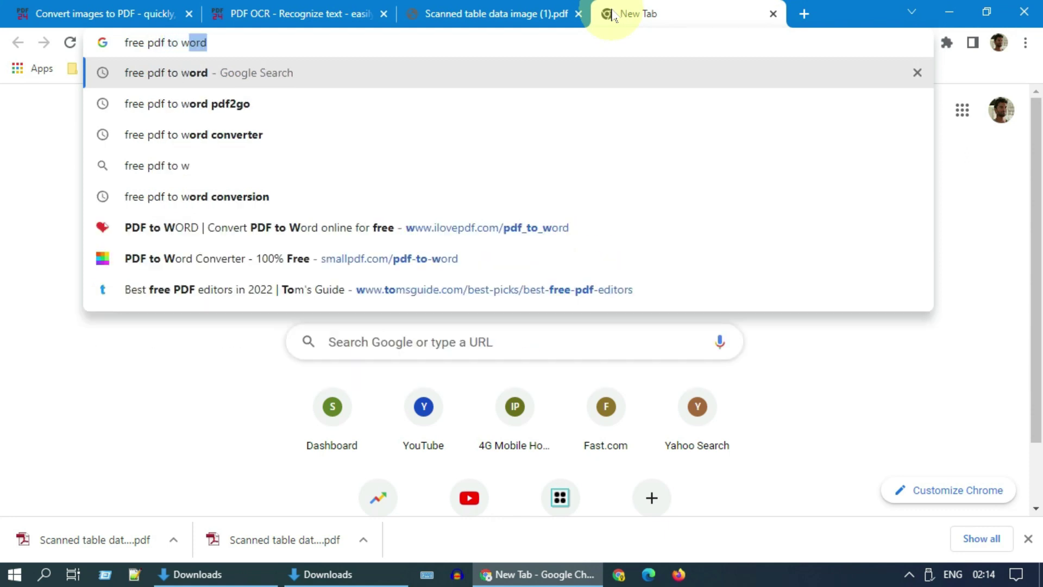
pyautogui.write('ord')
pyautogui.press('Return')
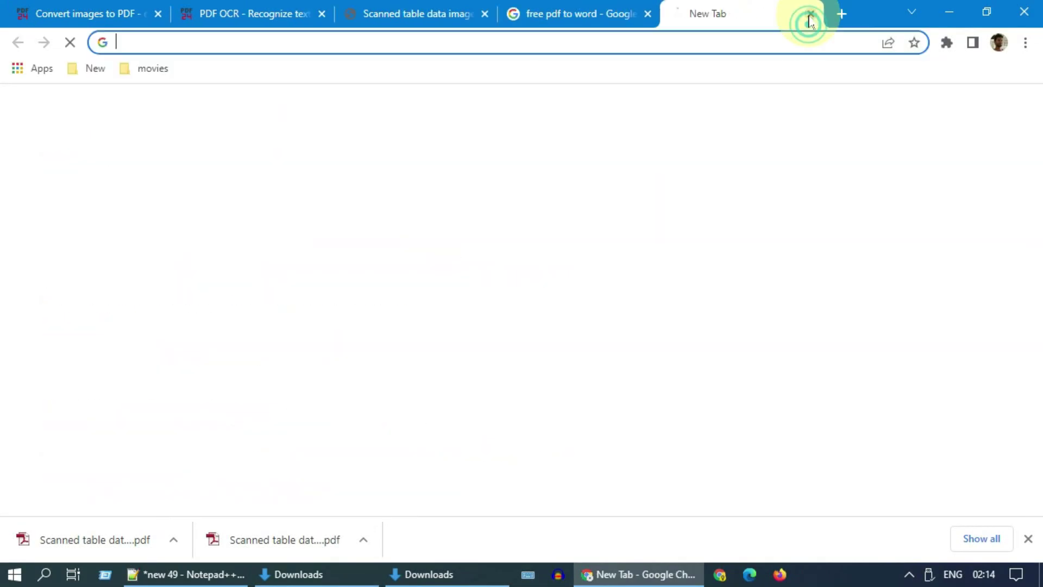
pyautogui.write('https://www.online-convert.com/ocr/pdf-to-word')
pyautogui.press('Return')
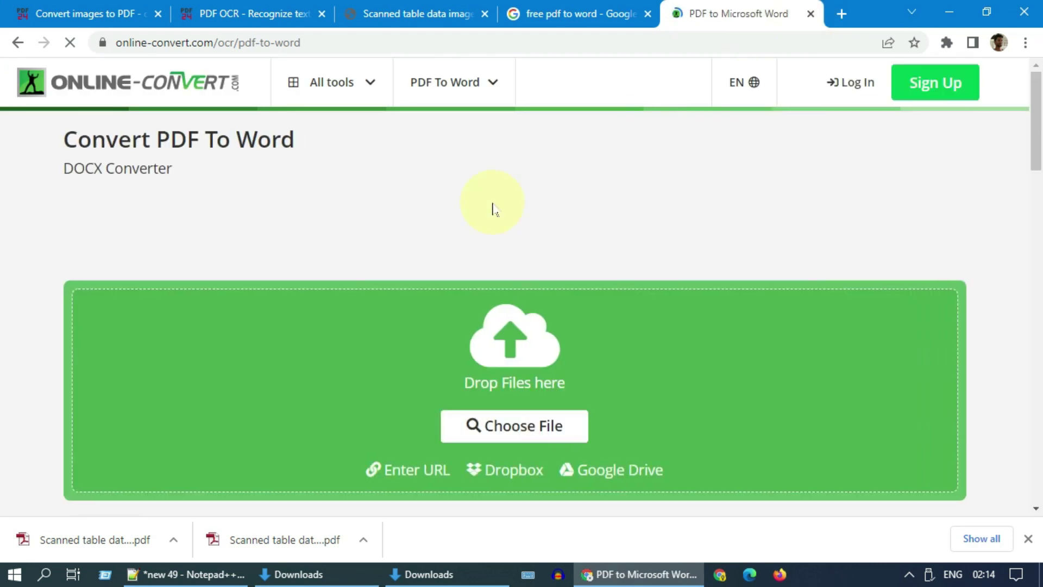
# Upload Scanned table data image (1).pdf to the Online-Convert converter
pyautogui.scroll(-1, 495, 209)
pyautogui.click(537, 341)
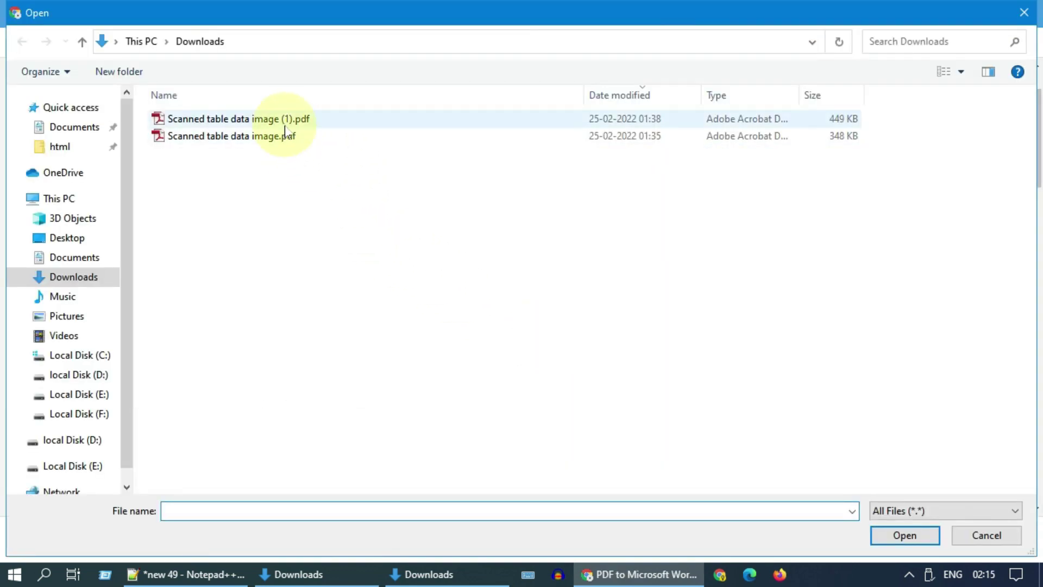
pyautogui.click(284, 124)
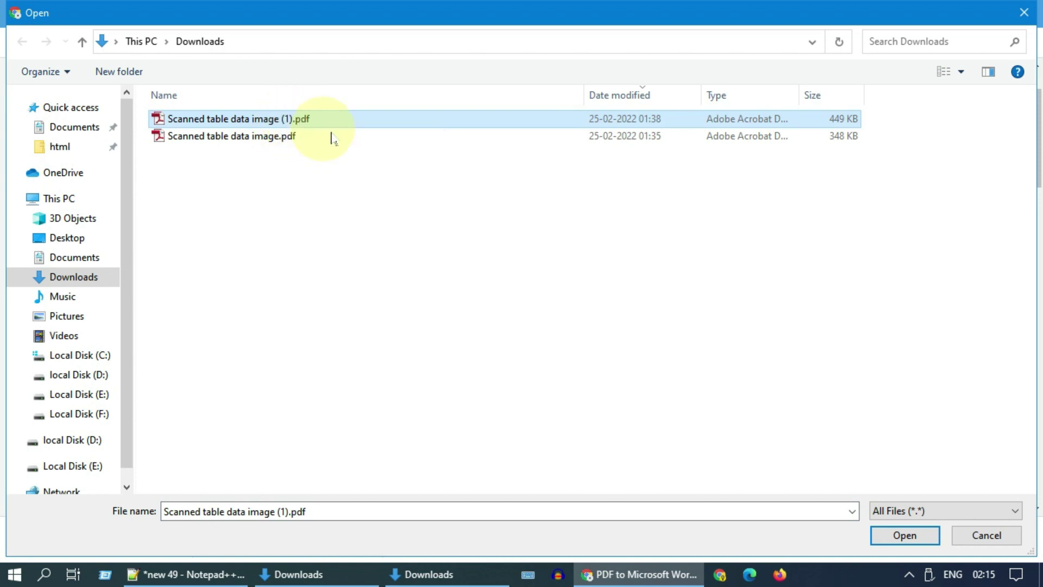
pyautogui.click(905, 535)
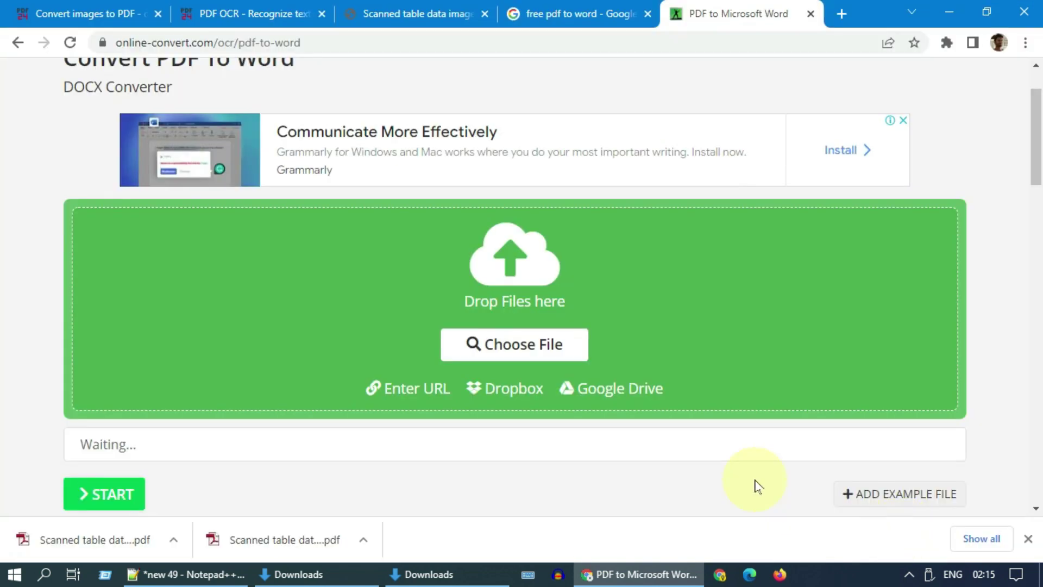
# Convert the uploaded PDF to Word and download the resulting .docx
pyautogui.scroll(-3, 620, 427)
pyautogui.scroll(-2, 621, 426)
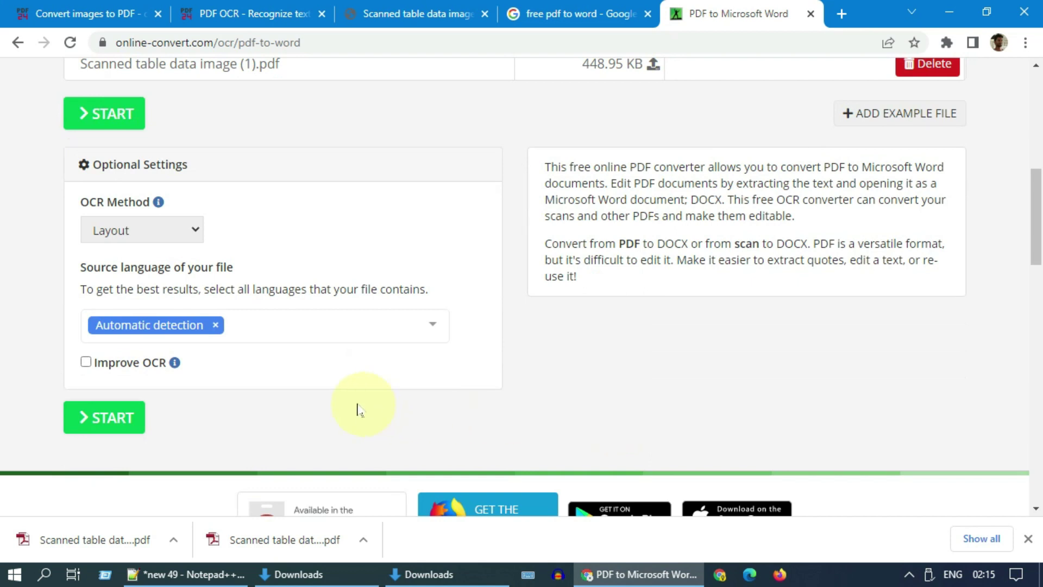
pyautogui.click(93, 425)
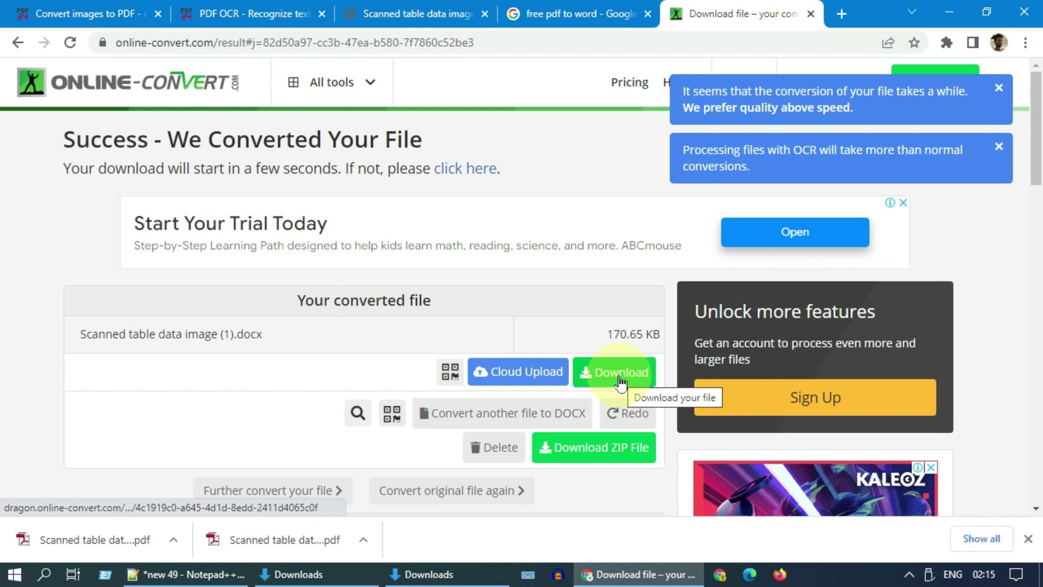
pyautogui.click(621, 380)
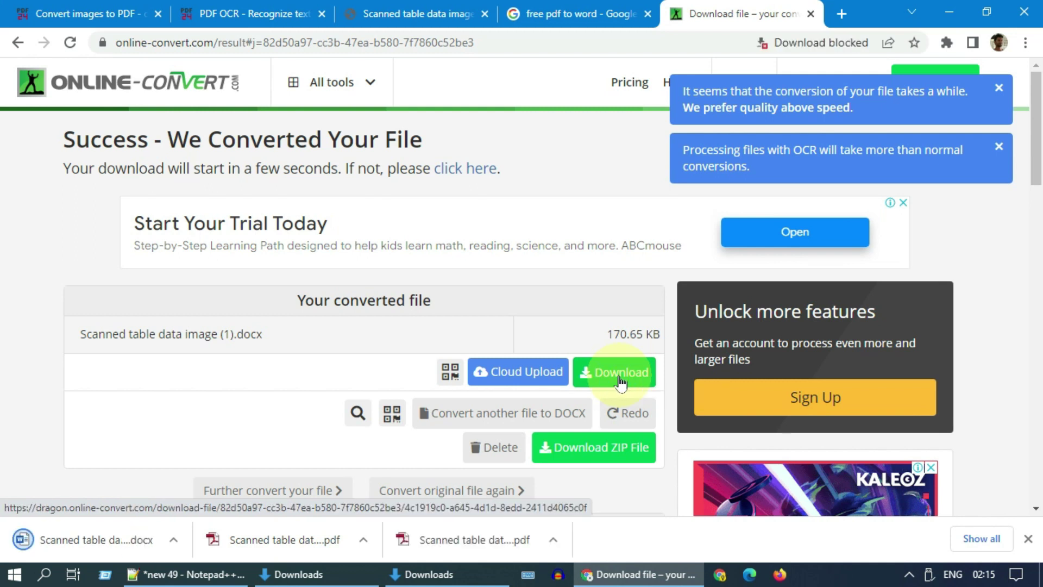
pyautogui.click(107, 550)
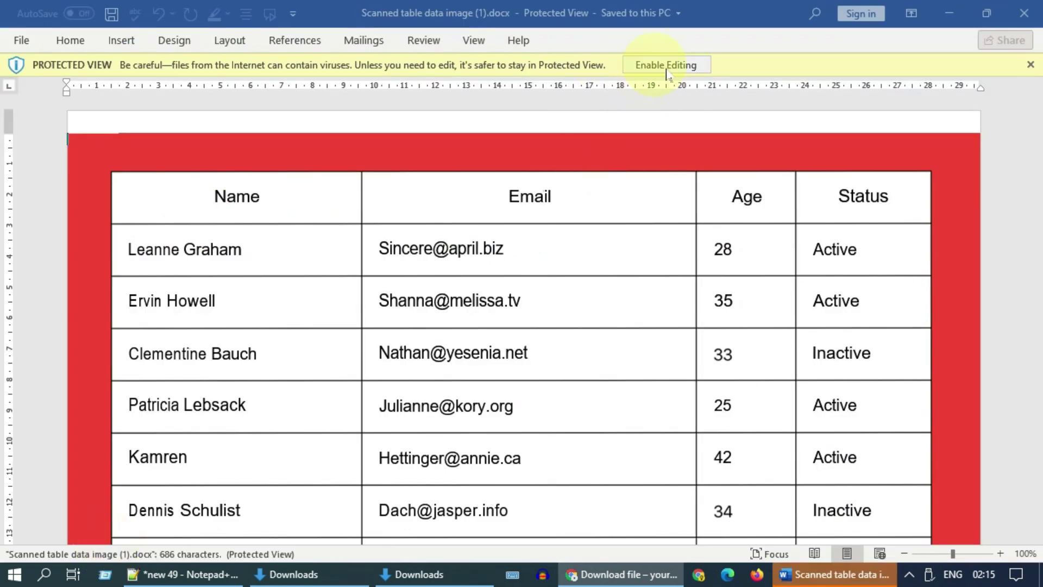
pyautogui.click(669, 63)
pyautogui.click(249, 307)
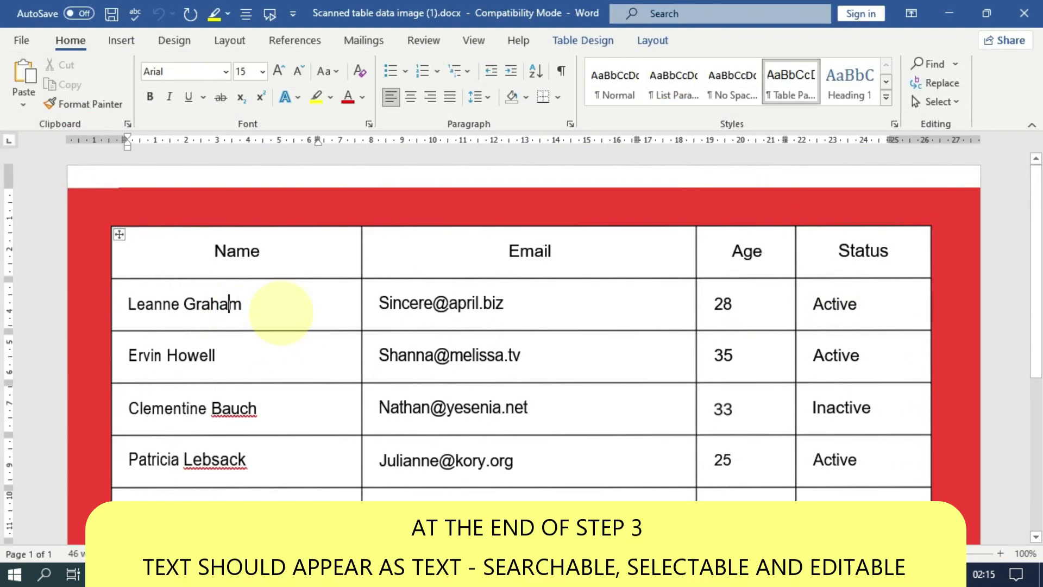
pyautogui.tripleClick(253, 309)
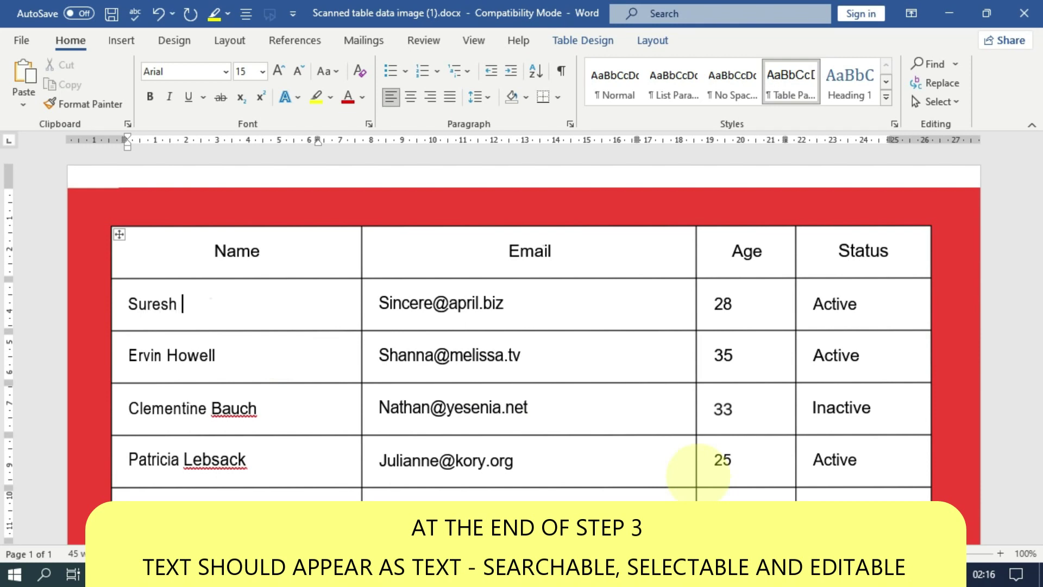
# Change the first email username to spandiyan and the age to 32
pyautogui.moveTo(380, 303); pyautogui.dragTo(432, 303)
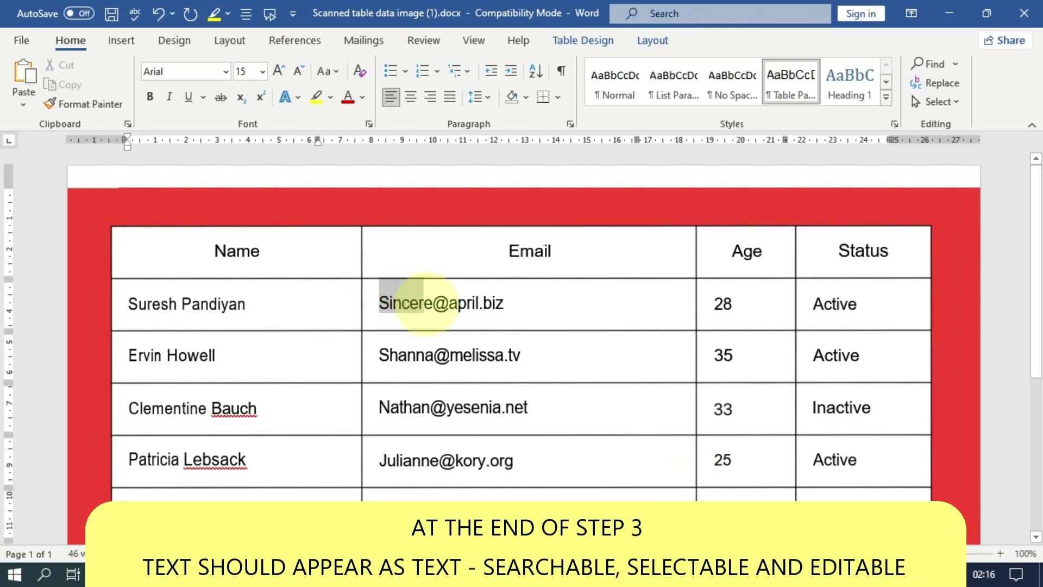
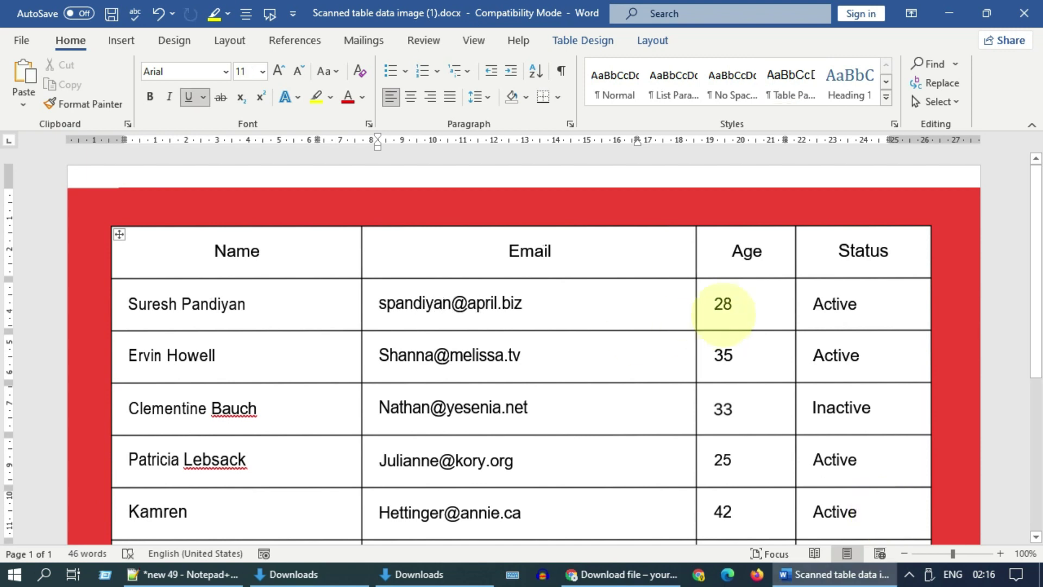
pyautogui.click(722, 302)
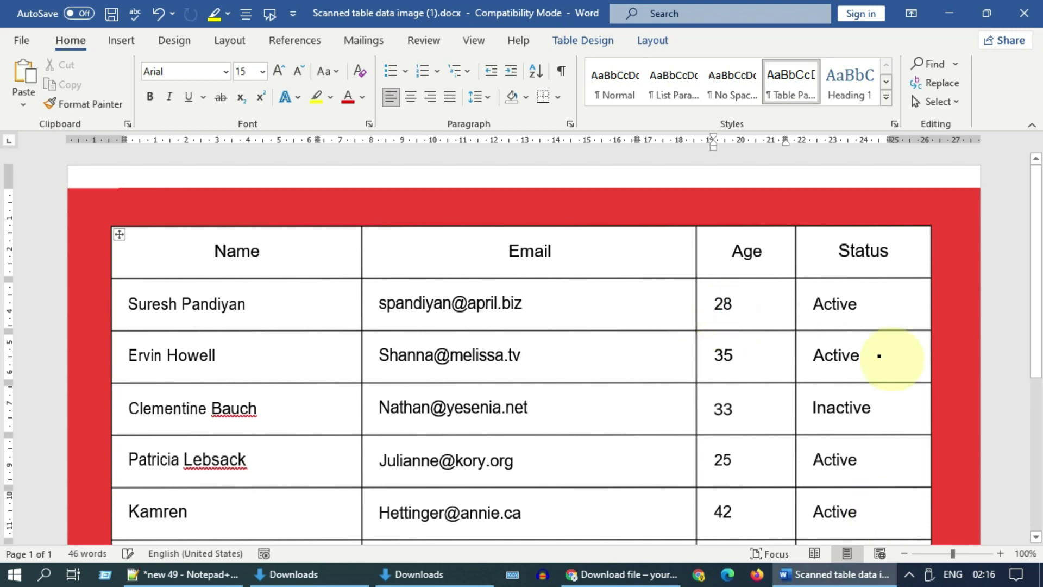
pyautogui.press('Delete')
pyautogui.write('3')
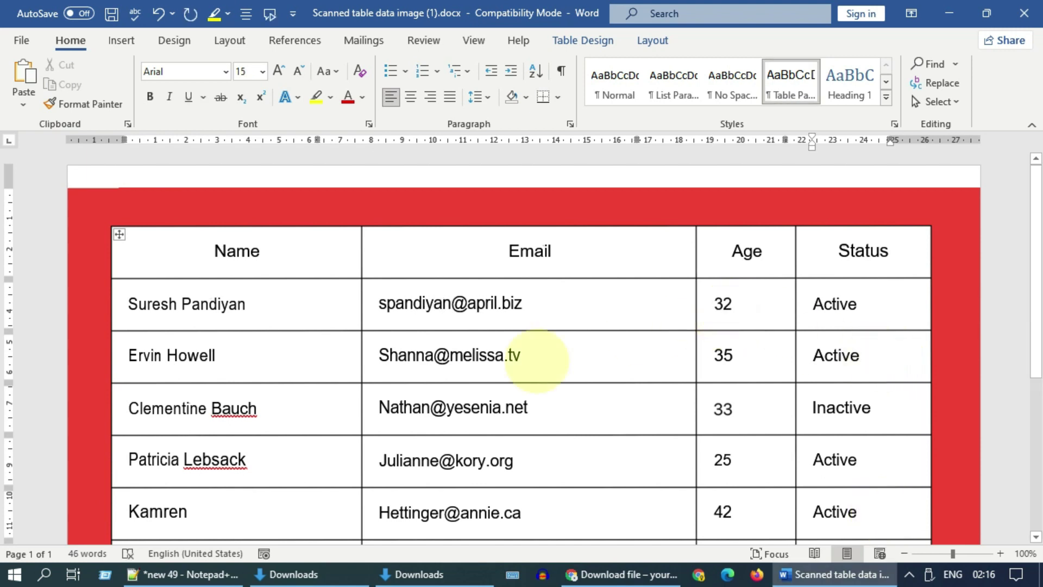
pyautogui.click(21, 41)
pyautogui.click(95, 381)
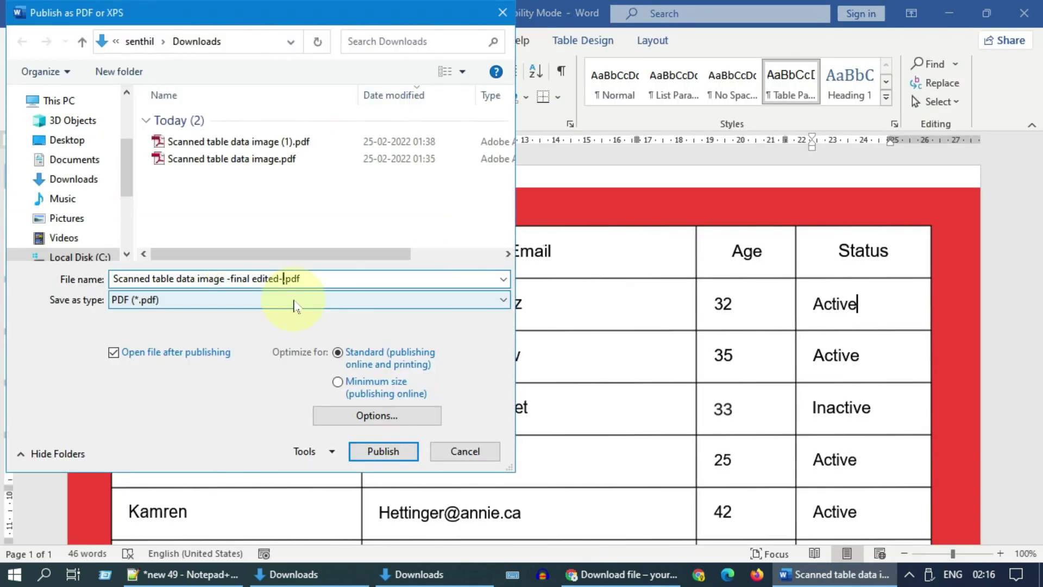
# Publish 'Scanned table data image -final edited-.pdf' and confirm its first row is selectable text
pyautogui.click(383, 451)
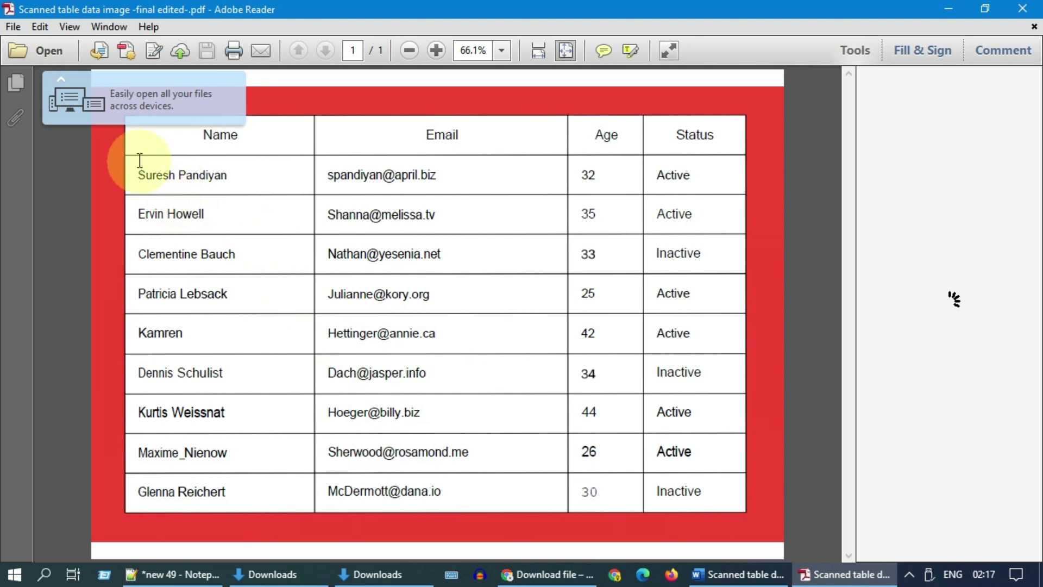
pyautogui.moveTo(192, 179)
pyautogui.mouseDown()
pyautogui.moveTo(245, 186)
pyautogui.moveTo(433, 169)
pyautogui.mouseUp()
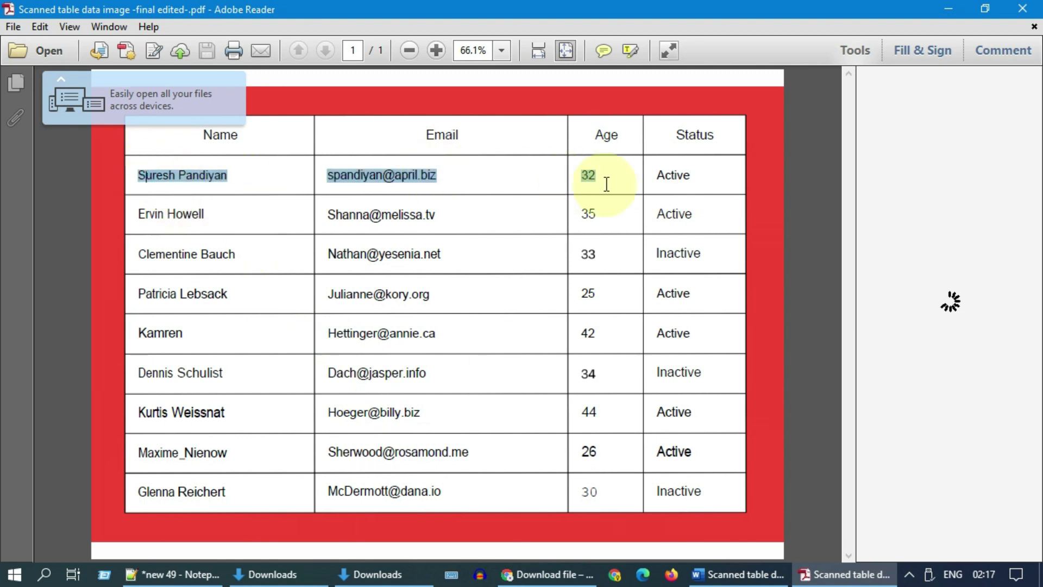